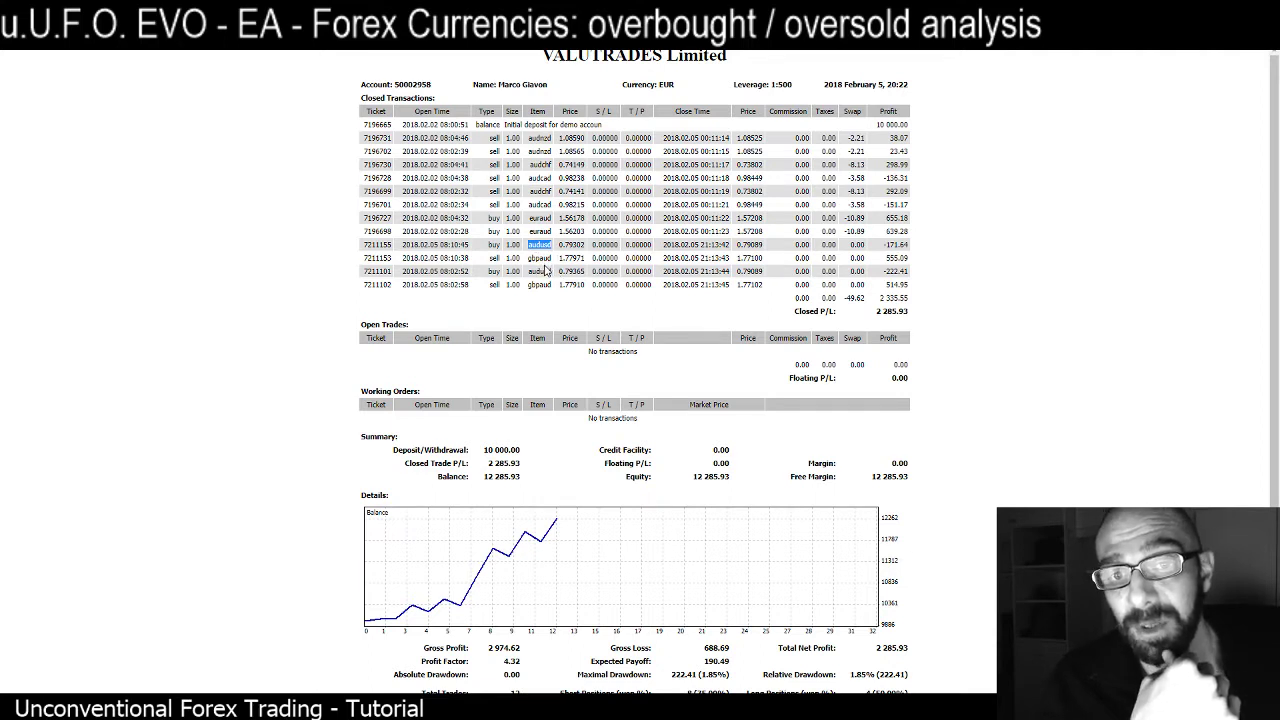
# Mark the GBPAUD trade and the Closed Trade P/L value in the Feb 5 statement.
pyautogui.moveTo(537, 257); pyautogui.dragTo(521, 258)
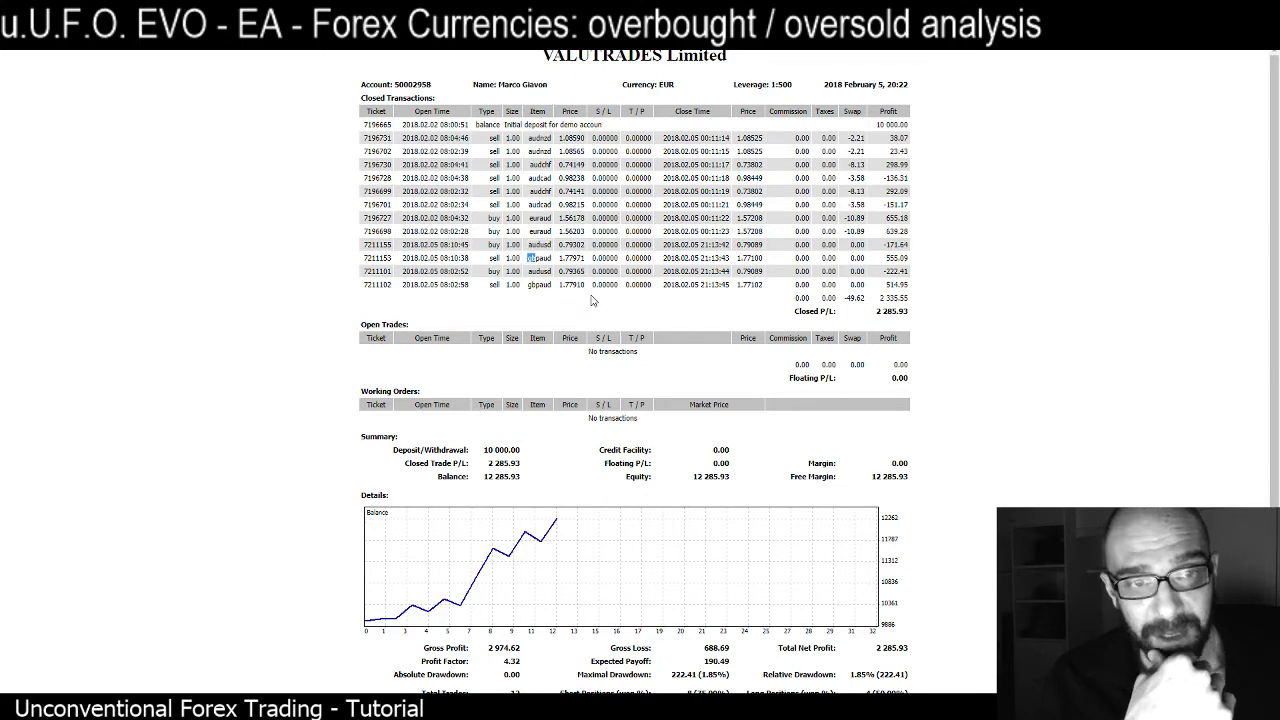
pyautogui.click(958, 271)
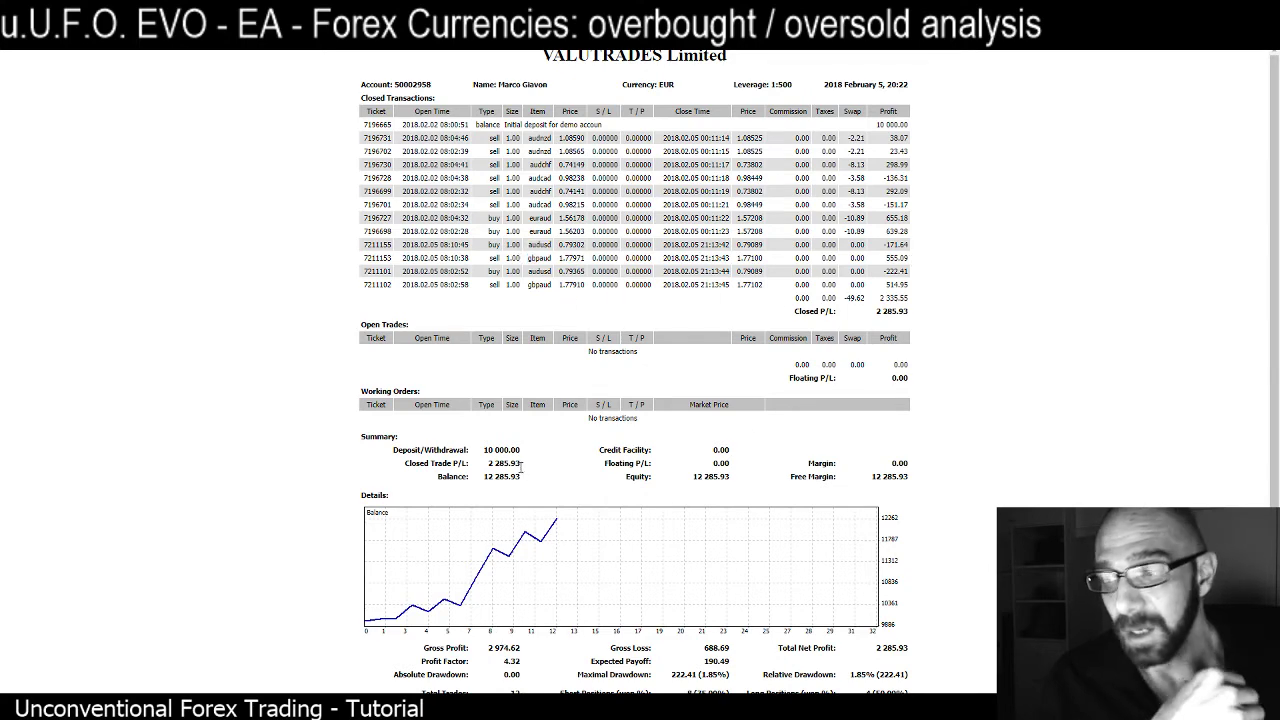
pyautogui.moveTo(520, 466); pyautogui.dragTo(491, 465)
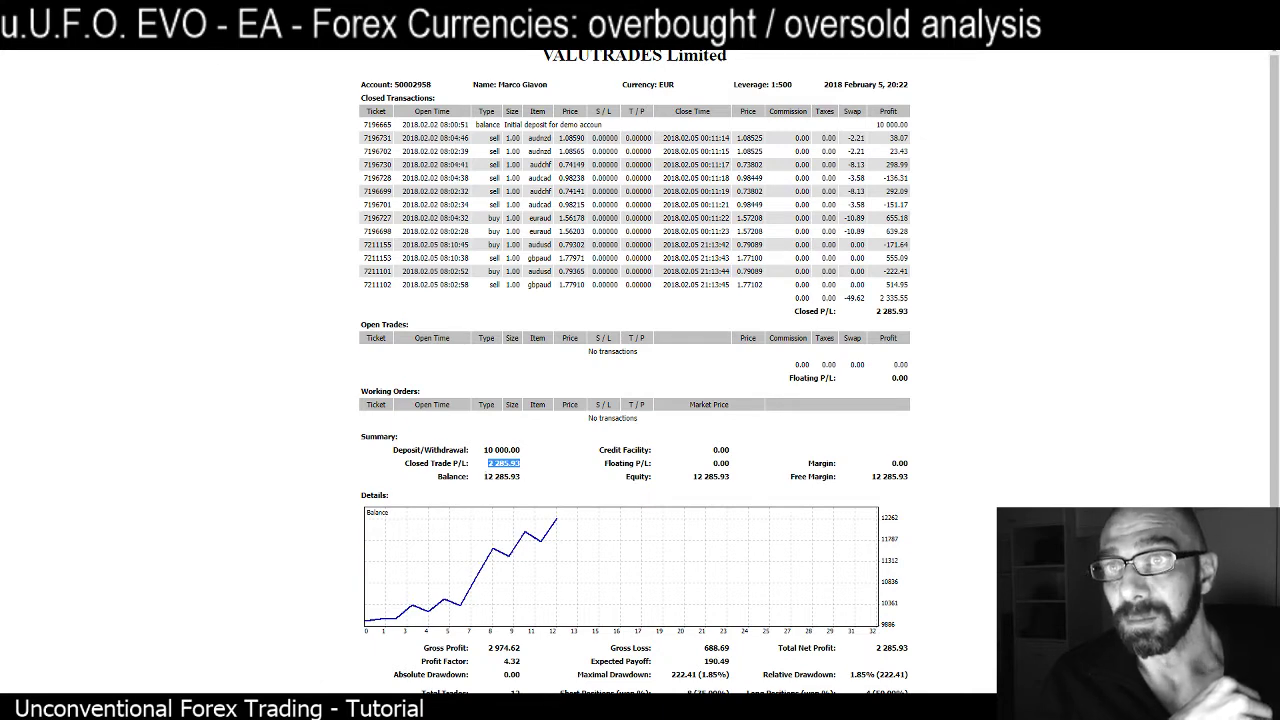
# Compare the Feb 4 and Feb 5 statements, then bring up the latest one with 18 closed trades.
pyautogui.hotkey('ctrl', 'Tab')
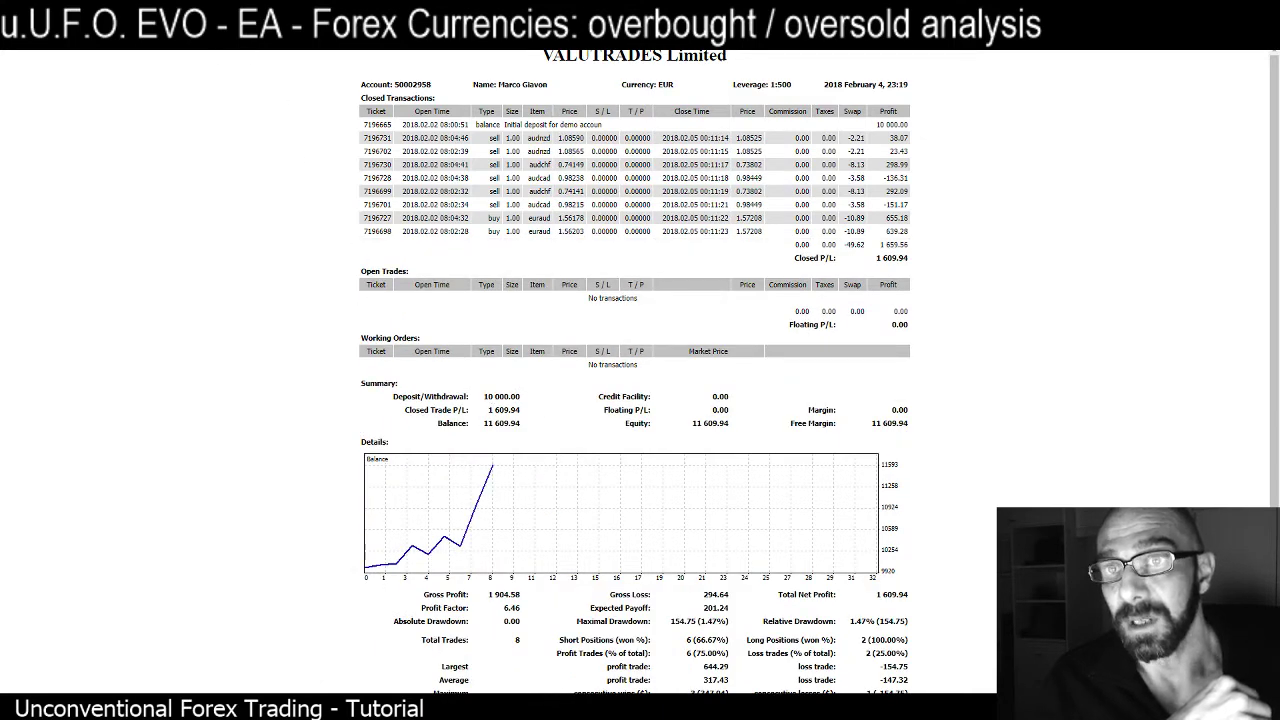
pyautogui.hotkey('ctrl', 'Tab')
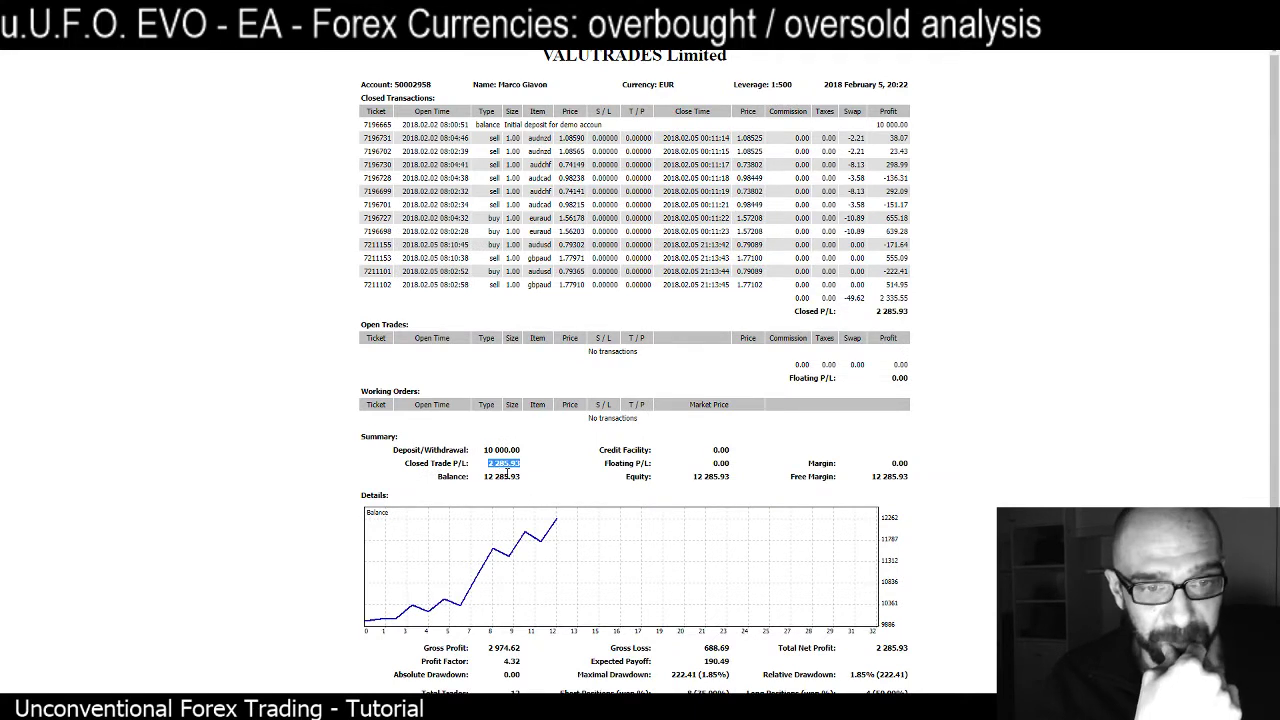
pyautogui.click(985, 467)
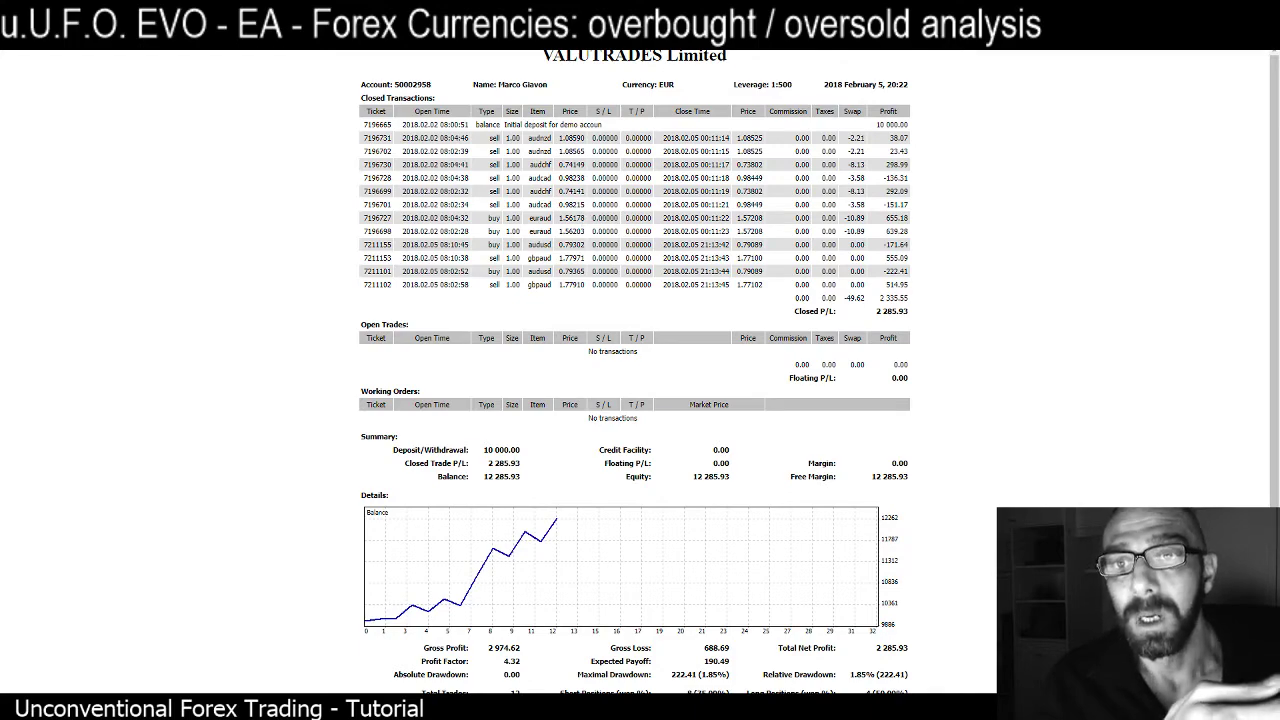
pyautogui.hotkey('ctrl', 'Tab')
# Select the six newest closed trade rows, down to the CADJPY and GBPJPY sells.
pyautogui.scroll(2, 1131, 328)
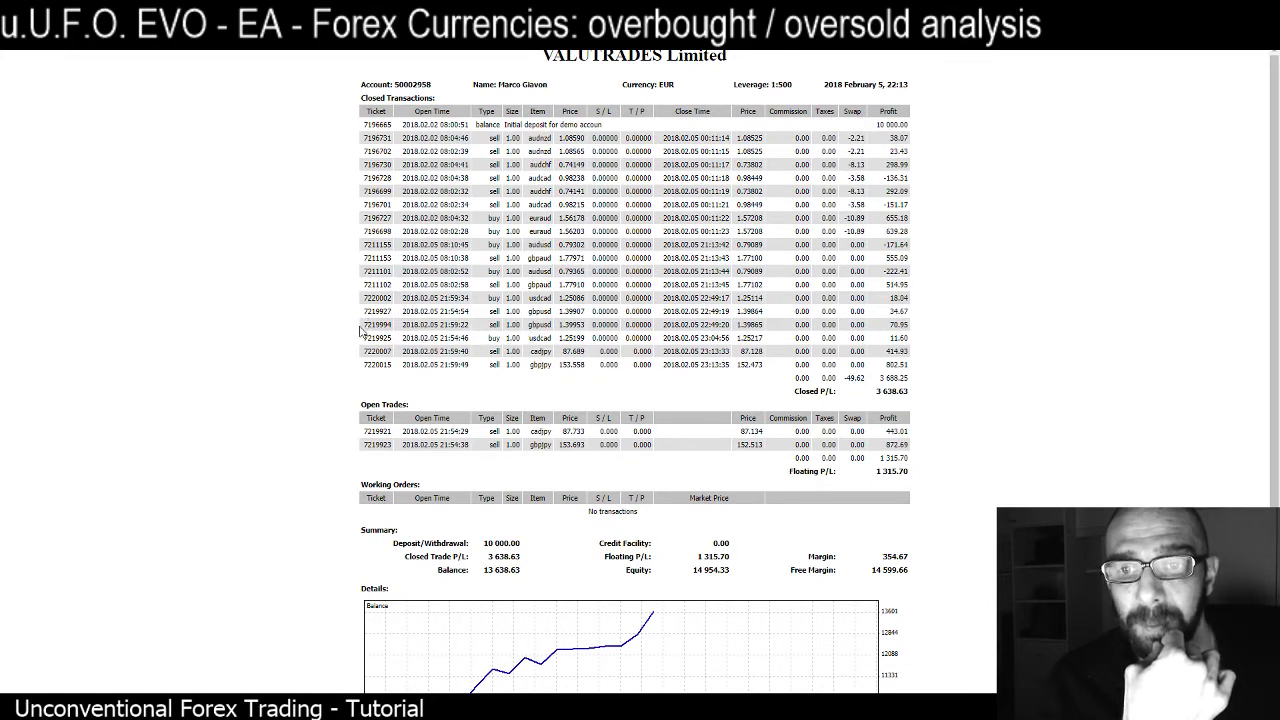
pyautogui.moveTo(365, 325); pyautogui.dragTo(903, 367)
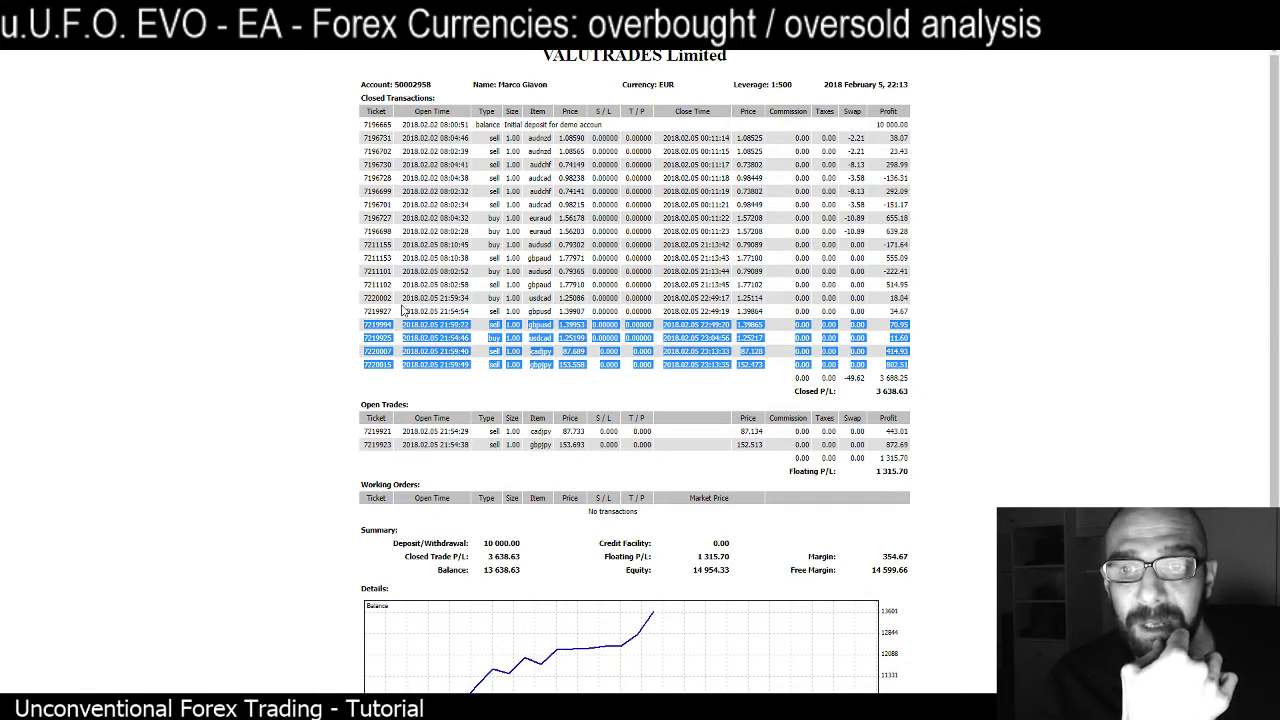
pyautogui.moveTo(366, 300); pyautogui.dragTo(912, 368)
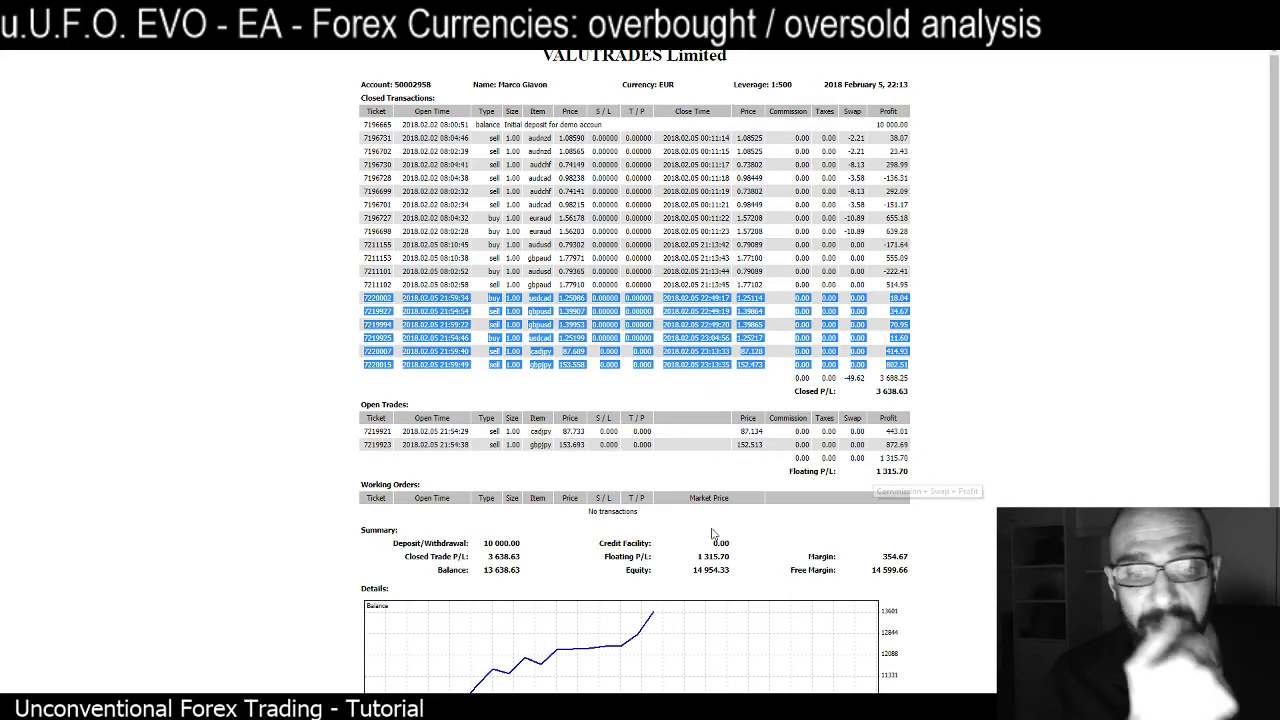
# Review the balance chart and statistics, highlighting the 3 638.63 Closed Trade P/L in the Summary.
pyautogui.scroll(-2, 713, 534)
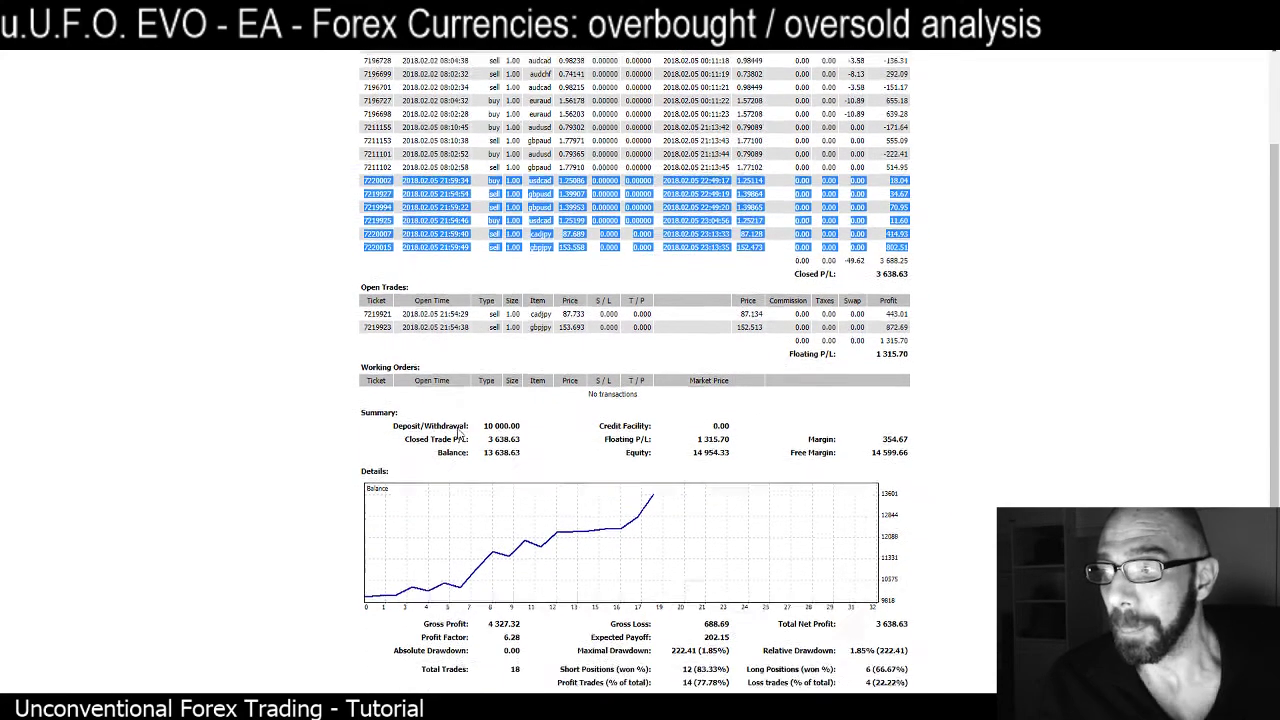
pyautogui.scroll(-1, 462, 432)
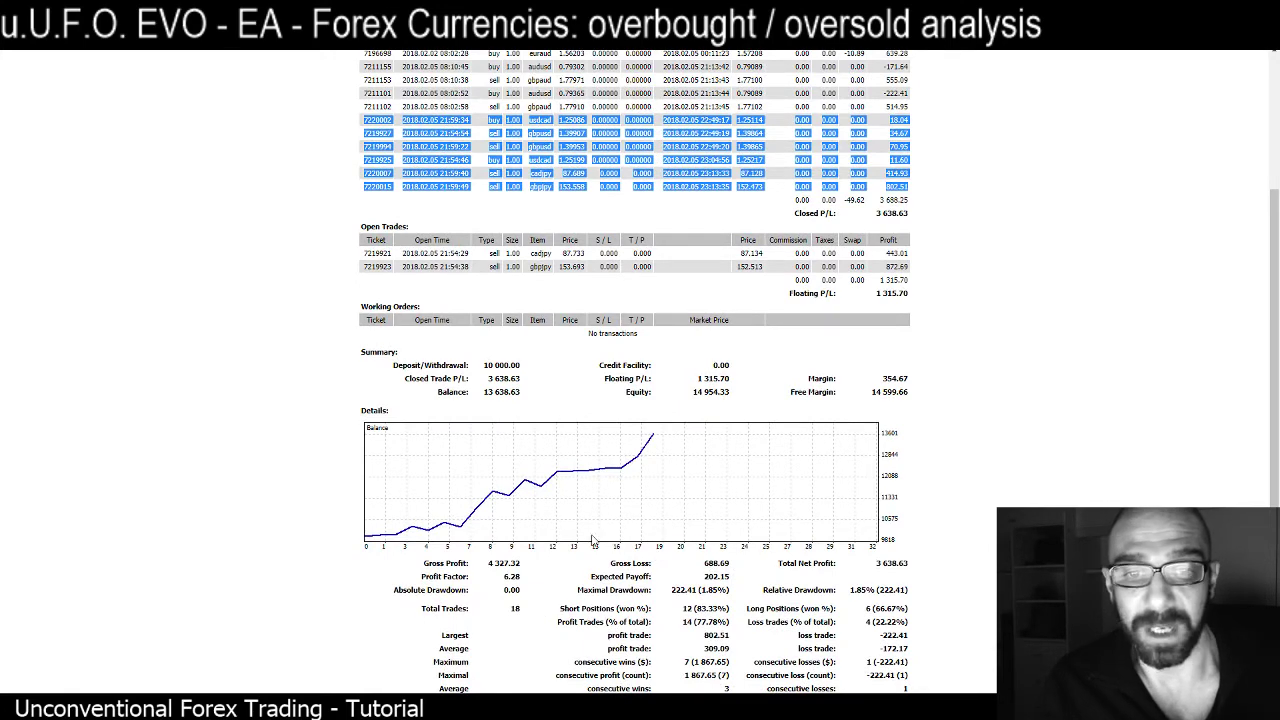
pyautogui.scroll(2, 595, 541)
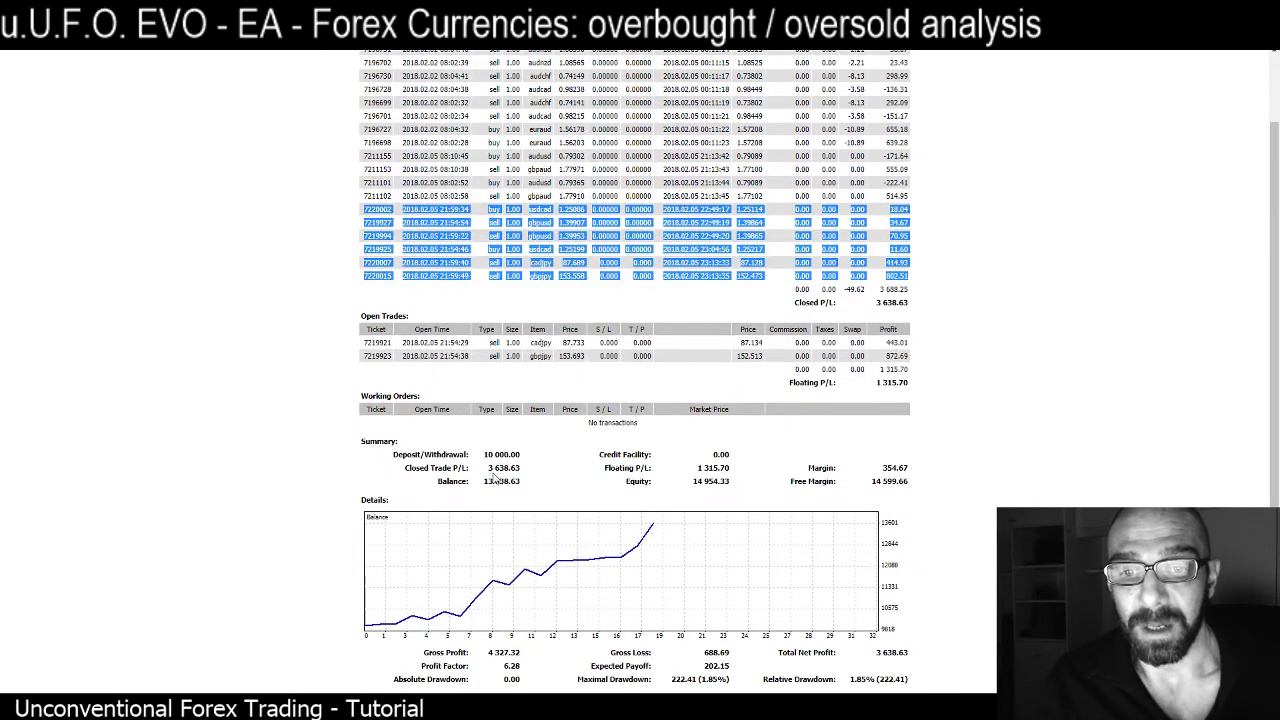
pyautogui.moveTo(490, 468); pyautogui.dragTo(520, 468)
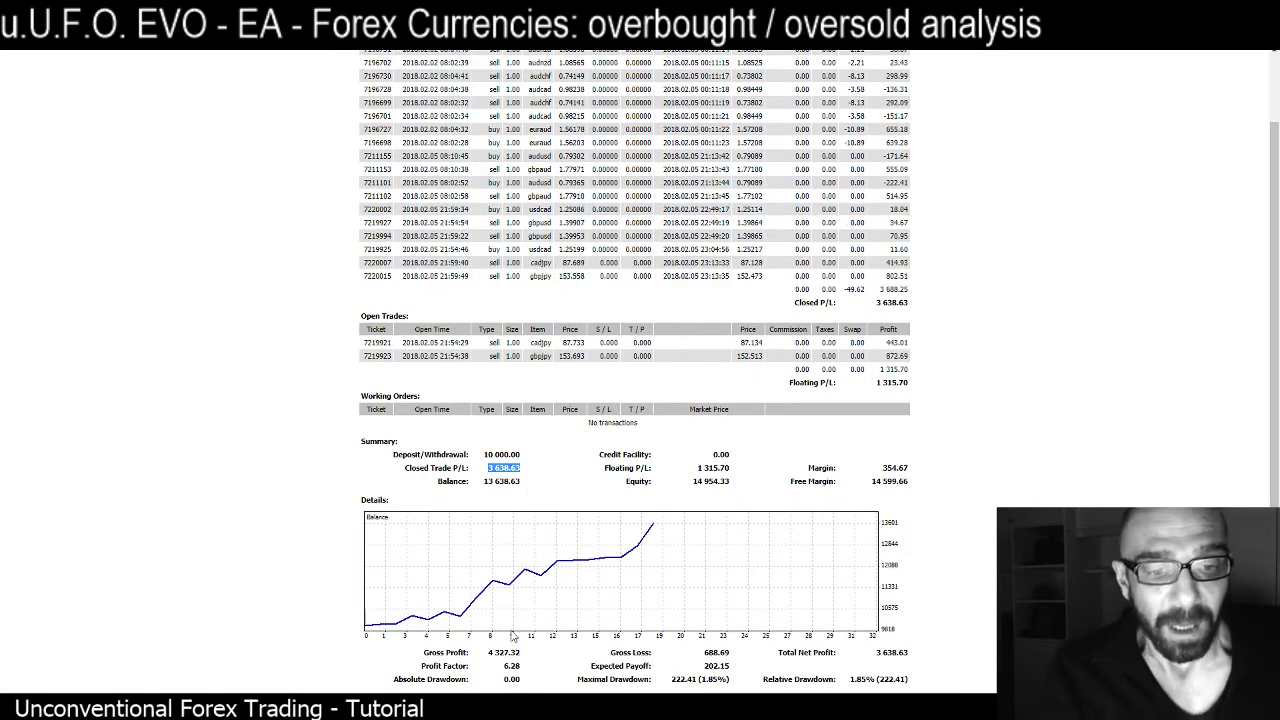
pyautogui.scroll(-2, 512, 636)
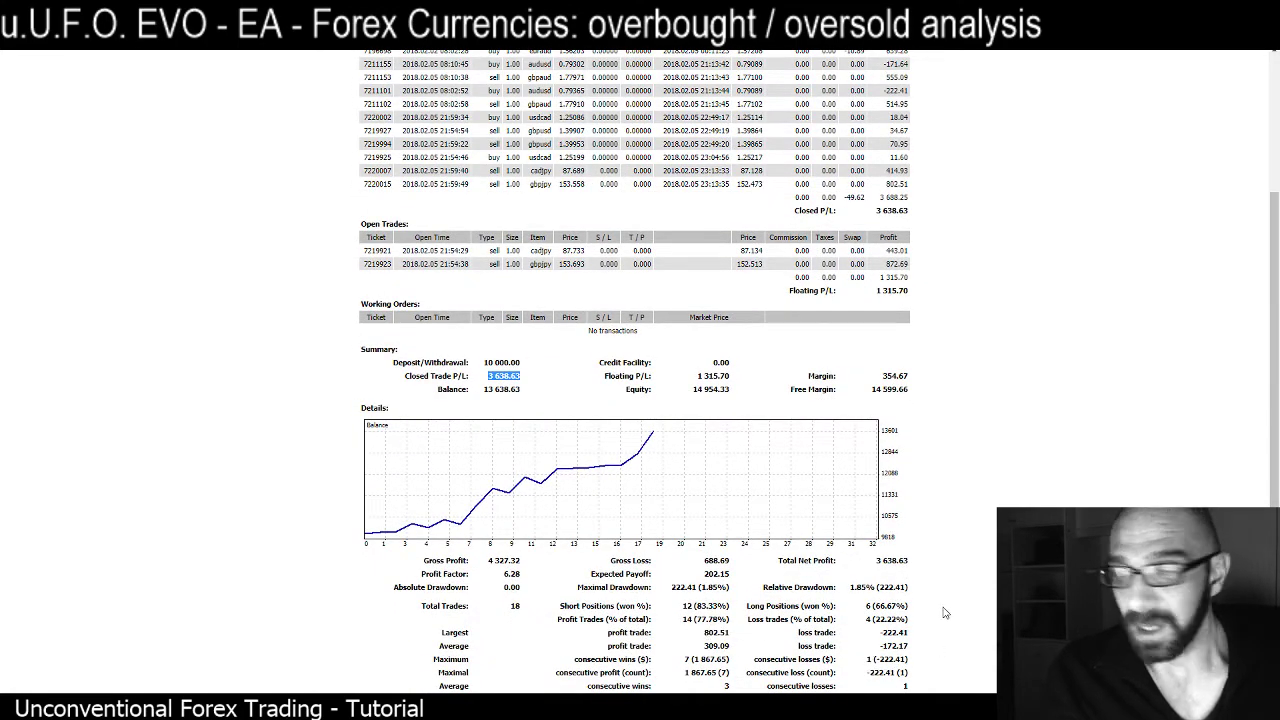
pyautogui.scroll(4, 890, 605)
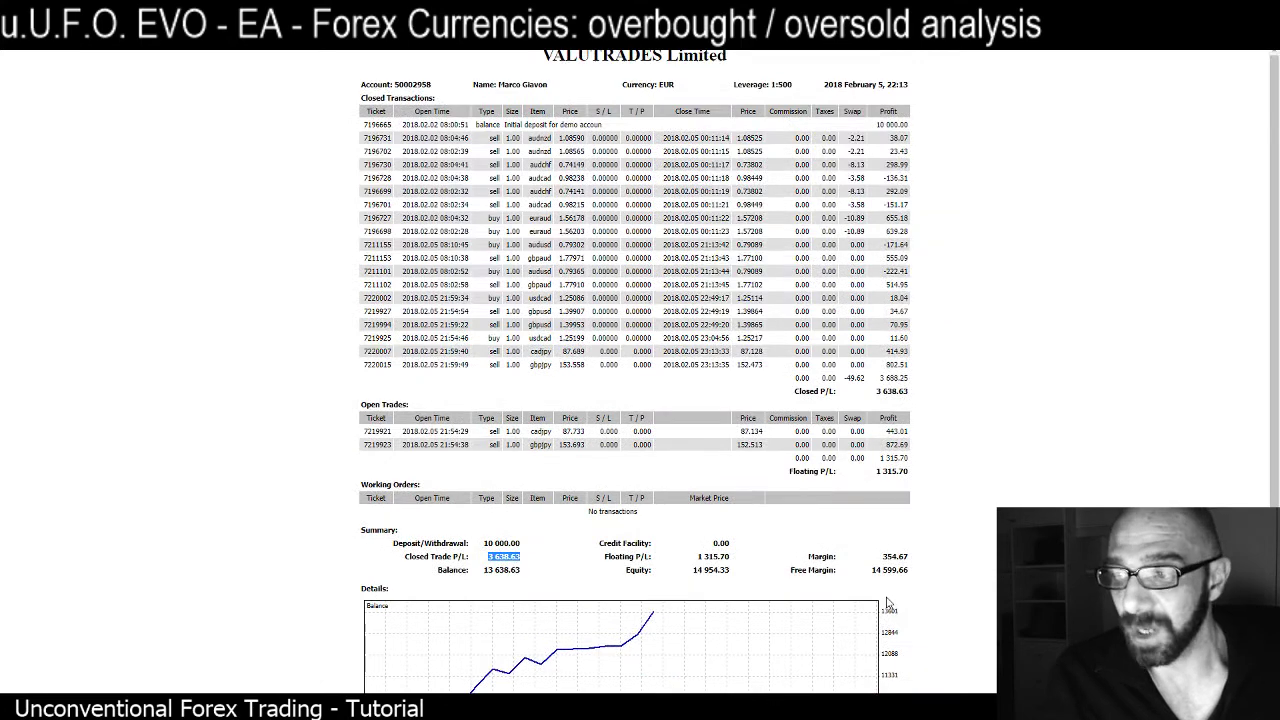
pyautogui.scroll(-1, 858, 597)
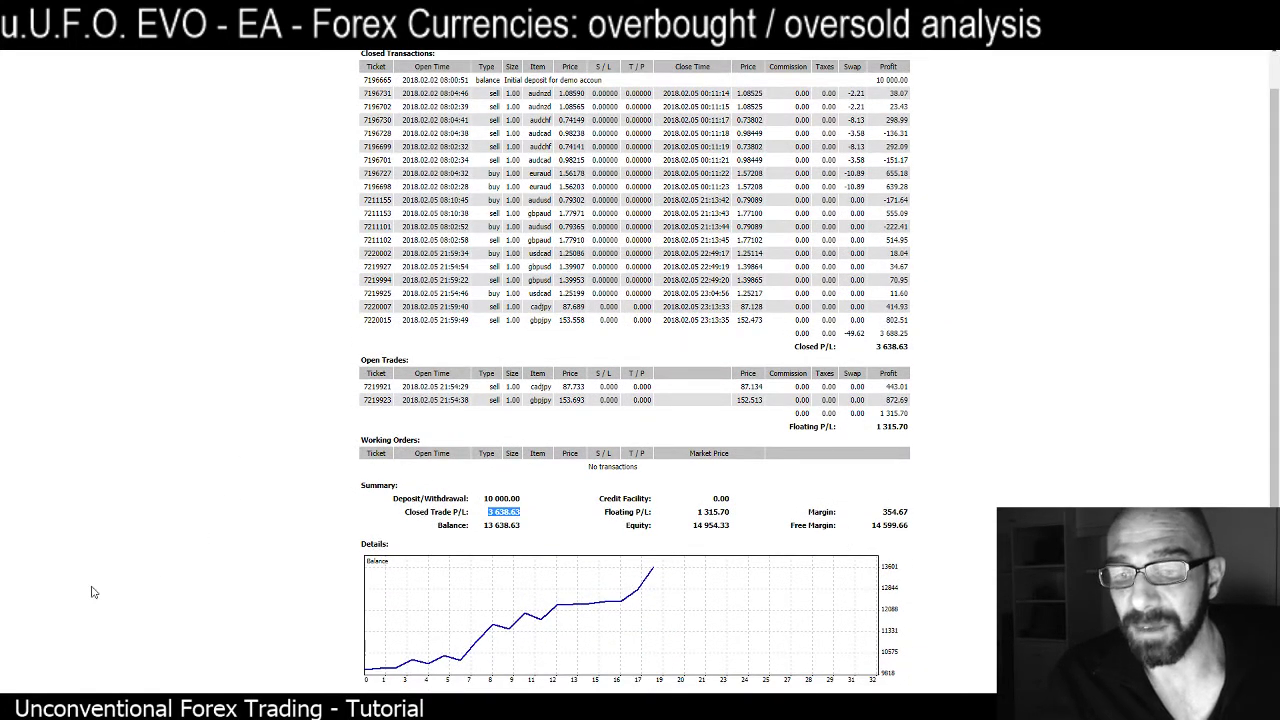
# Return to MetaTrader 4, showing the EURUSD chart grid with the open CADJPY and GBPJPY sells.
pyautogui.click(150, 650)
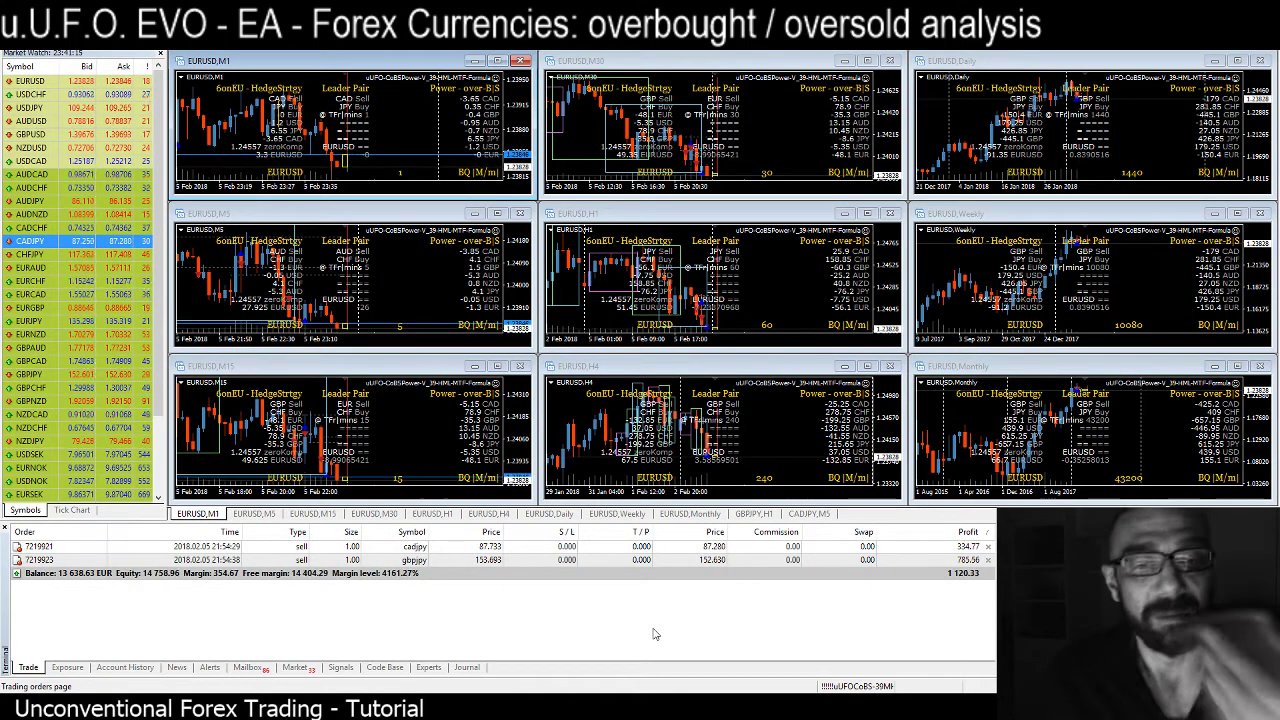
# Show GBPJPY on M5 and measure the drop from the 1.00-lot sell entry to the recent low.
pyautogui.click(753, 514)
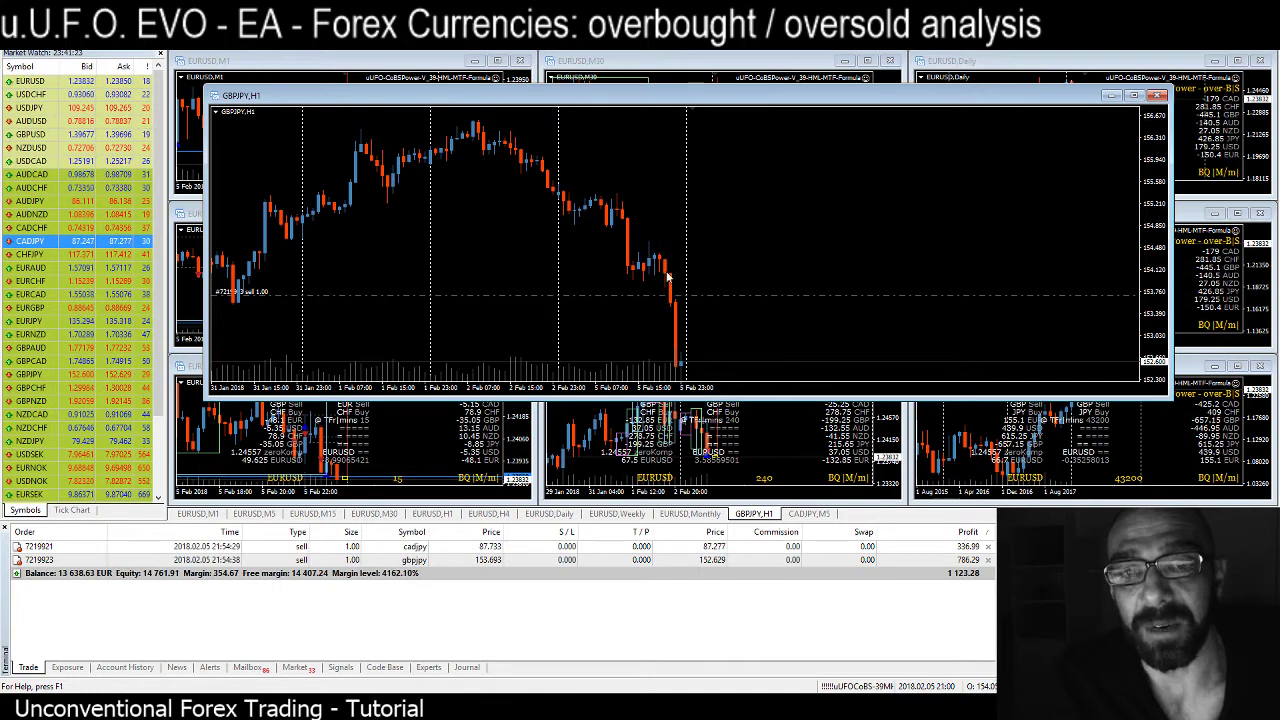
pyautogui.click(842, 52)
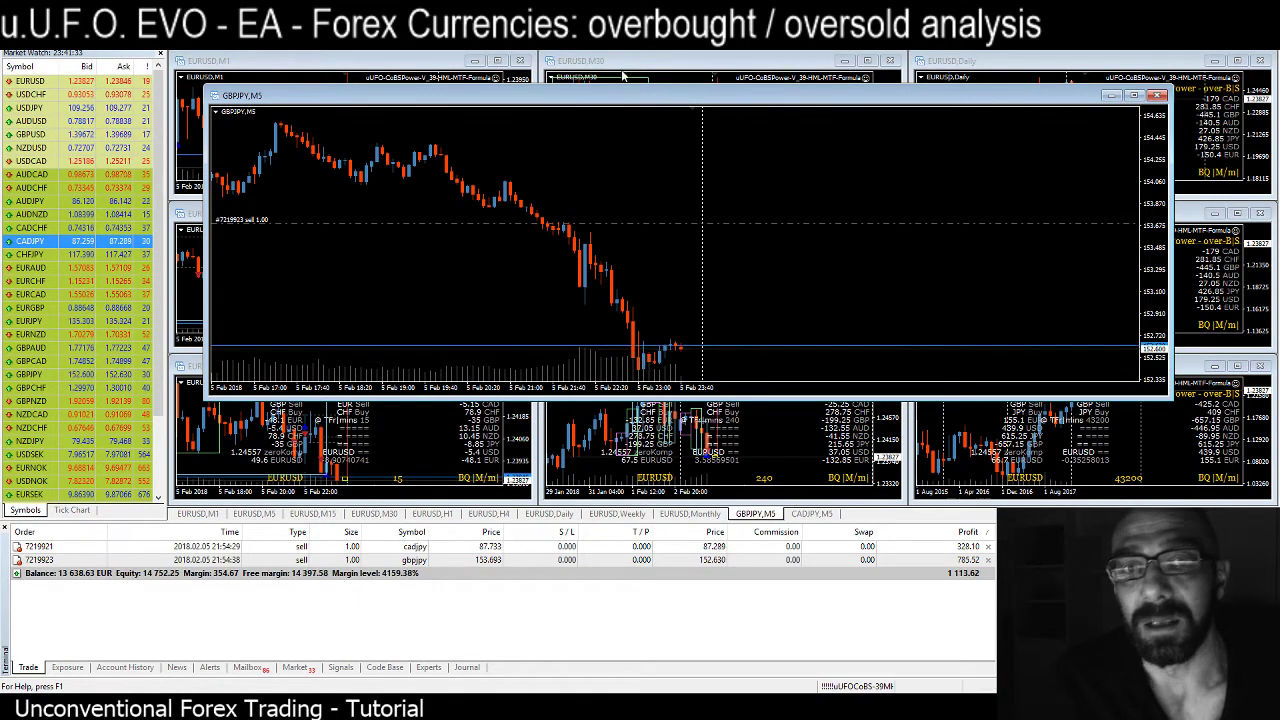
pyautogui.middleClick(562, 226)
pyautogui.moveTo(558, 226); pyautogui.dragTo(635, 365)
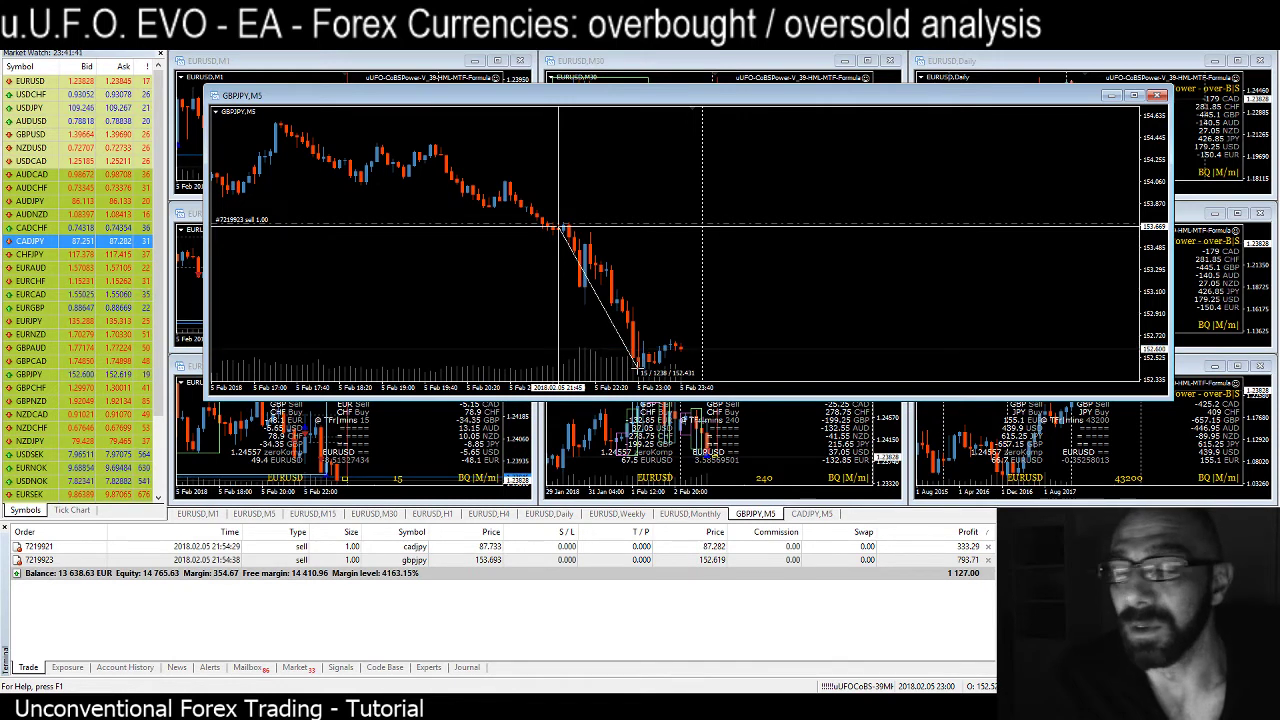
# Compare the CADJPY M5 chart with GBPJPY M5, then minimize both chart windows.
pyautogui.click(811, 517)
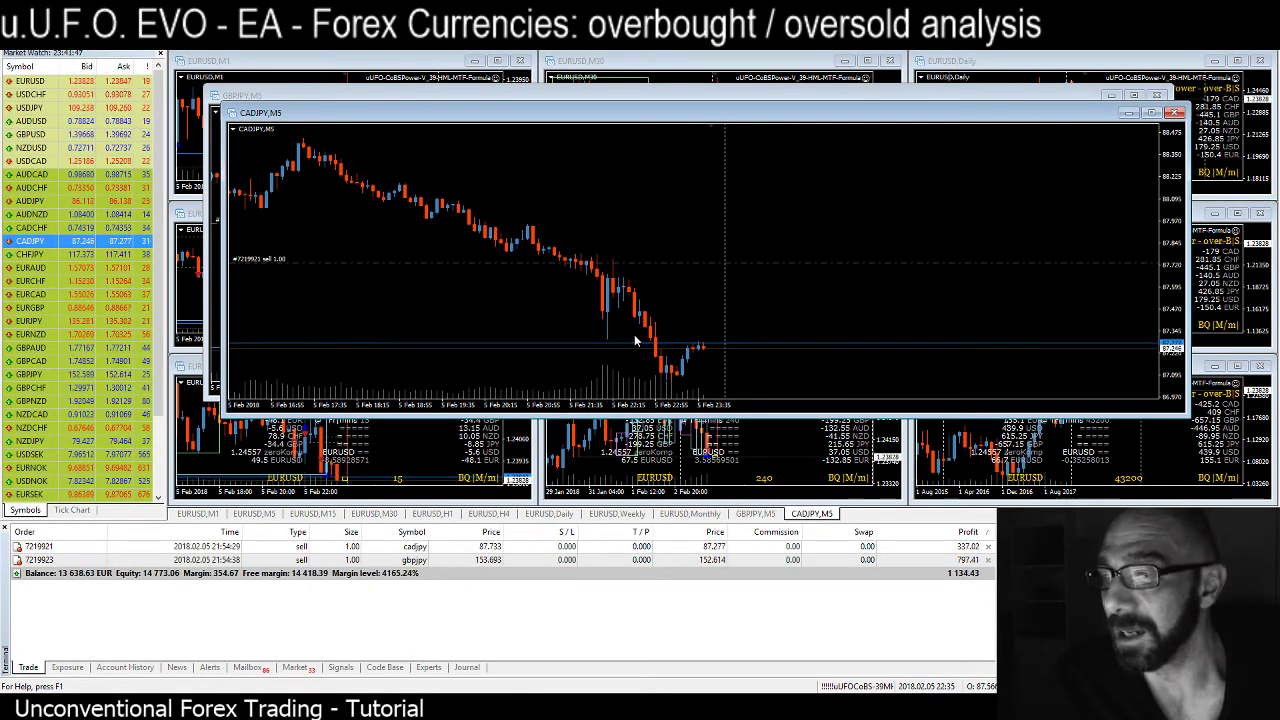
pyautogui.click(1127, 113)
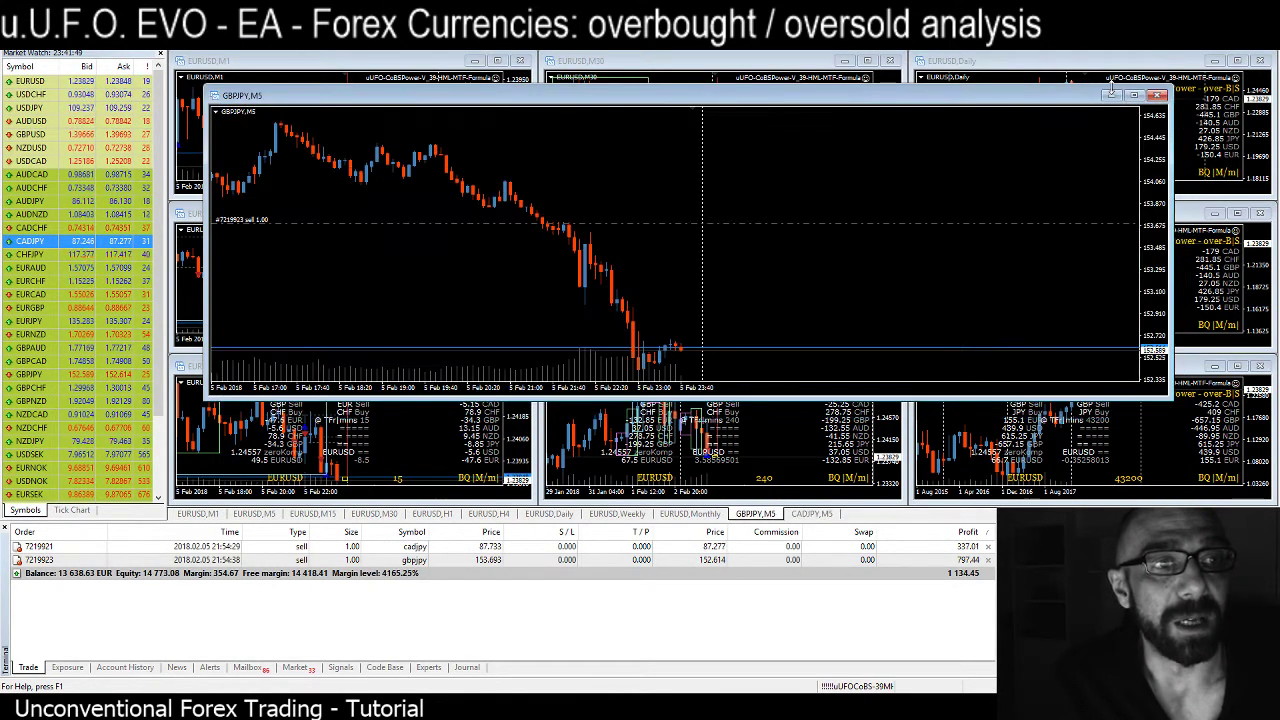
pyautogui.click(1111, 96)
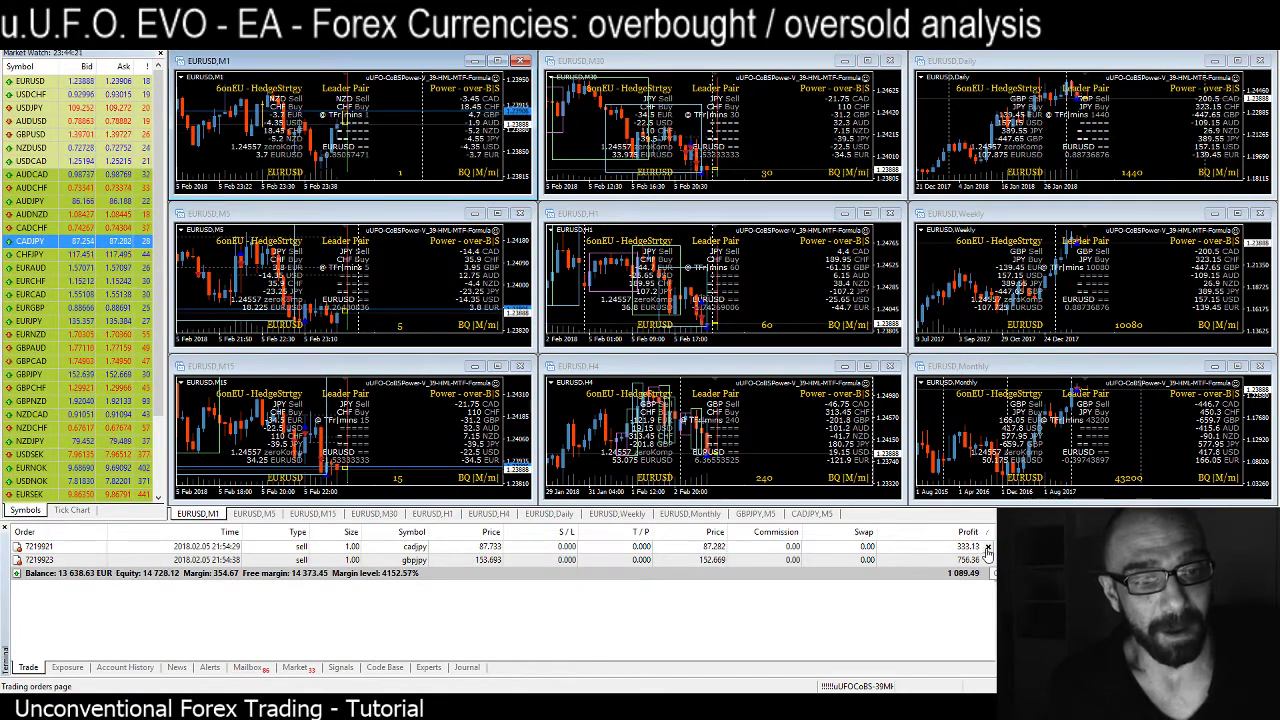
# Close the CADJPY sell and save the account history as a Detailed Report statement.
pyautogui.click(987, 547)
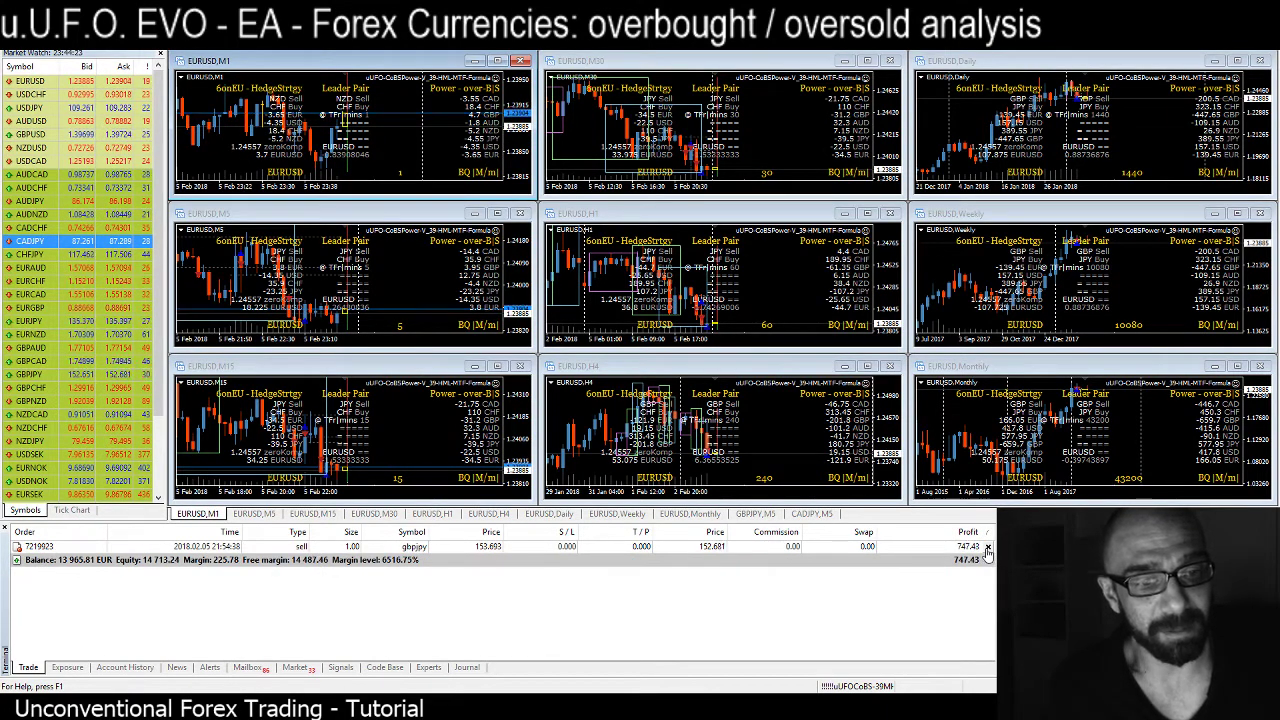
pyautogui.click(125, 667)
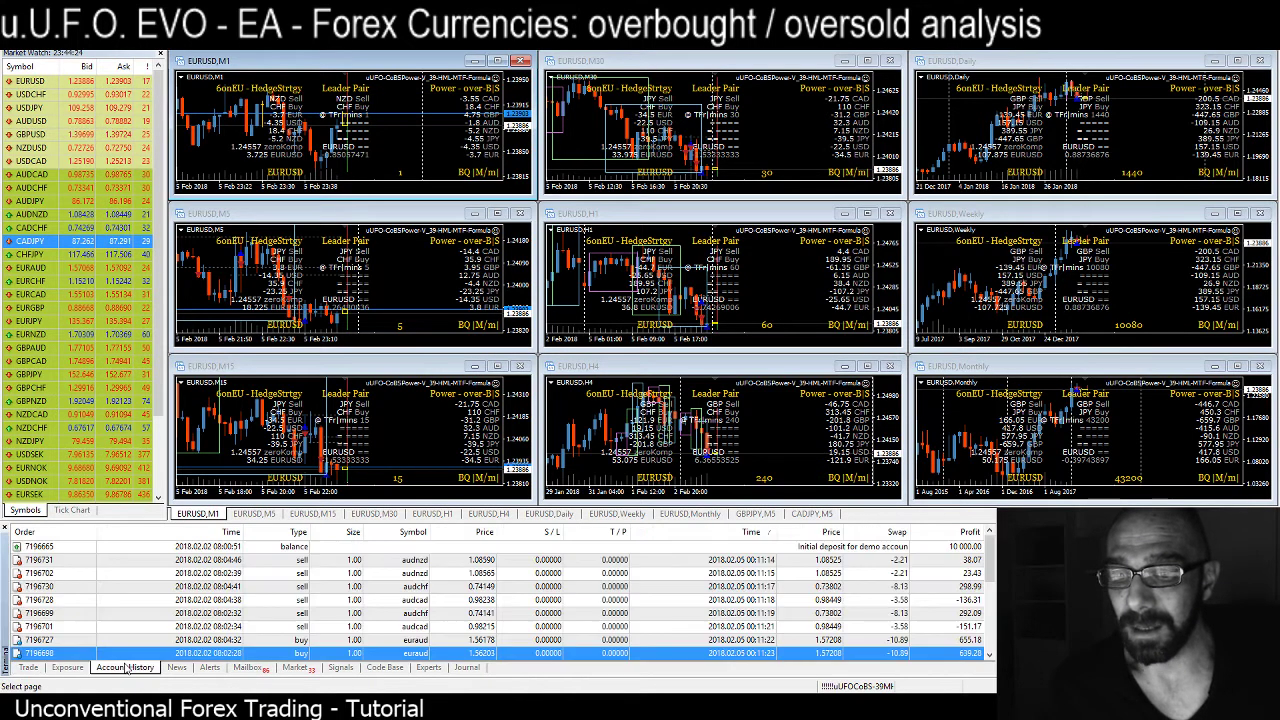
pyautogui.rightClick(268, 599)
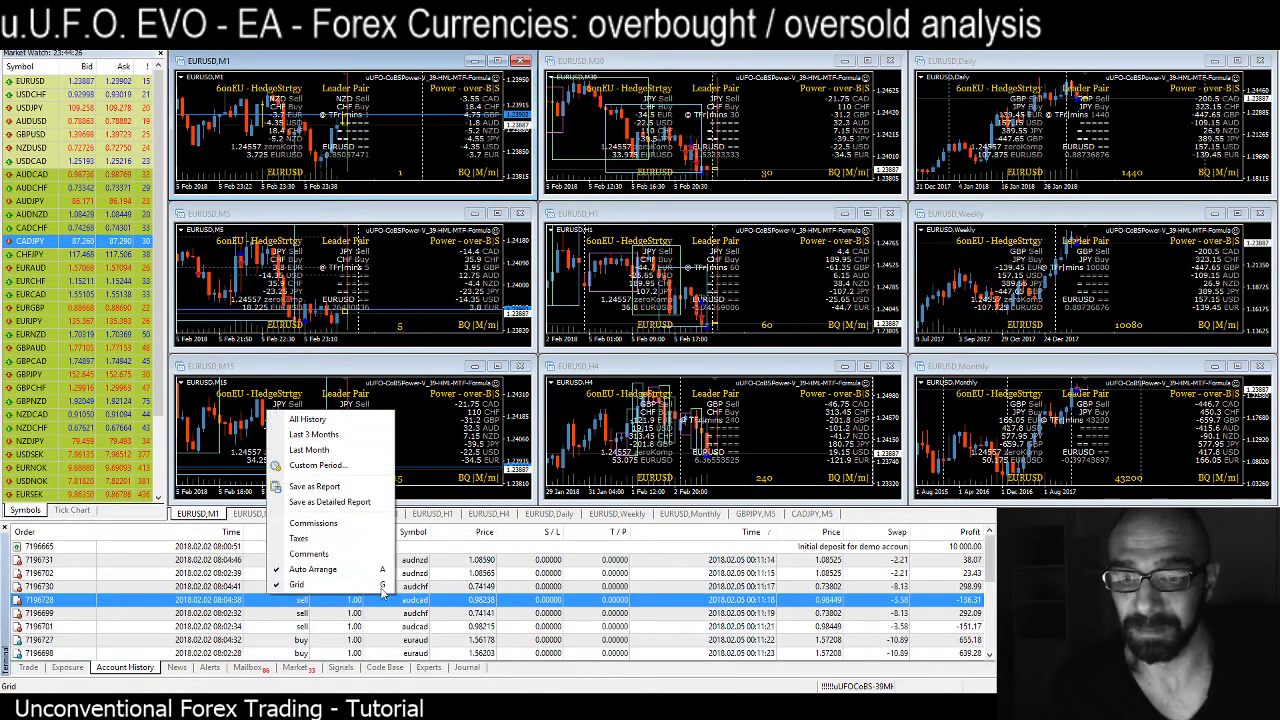
pyautogui.click(330, 502)
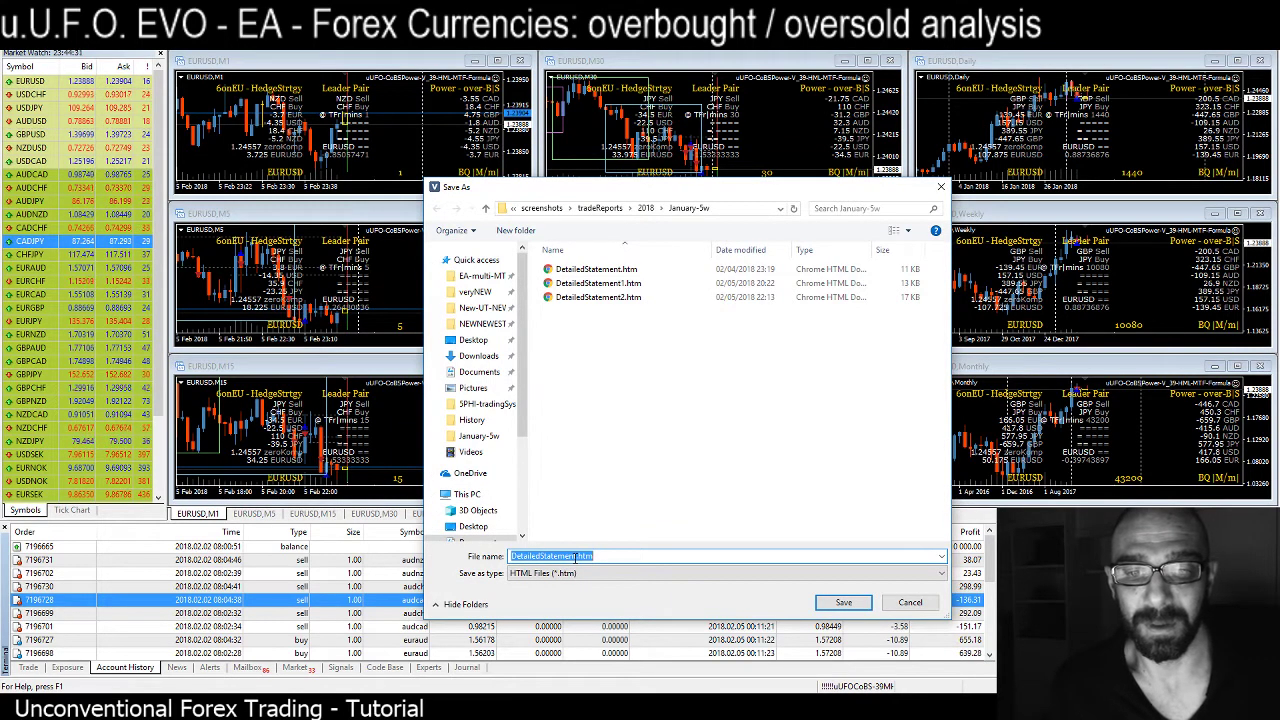
pyautogui.click(575, 557)
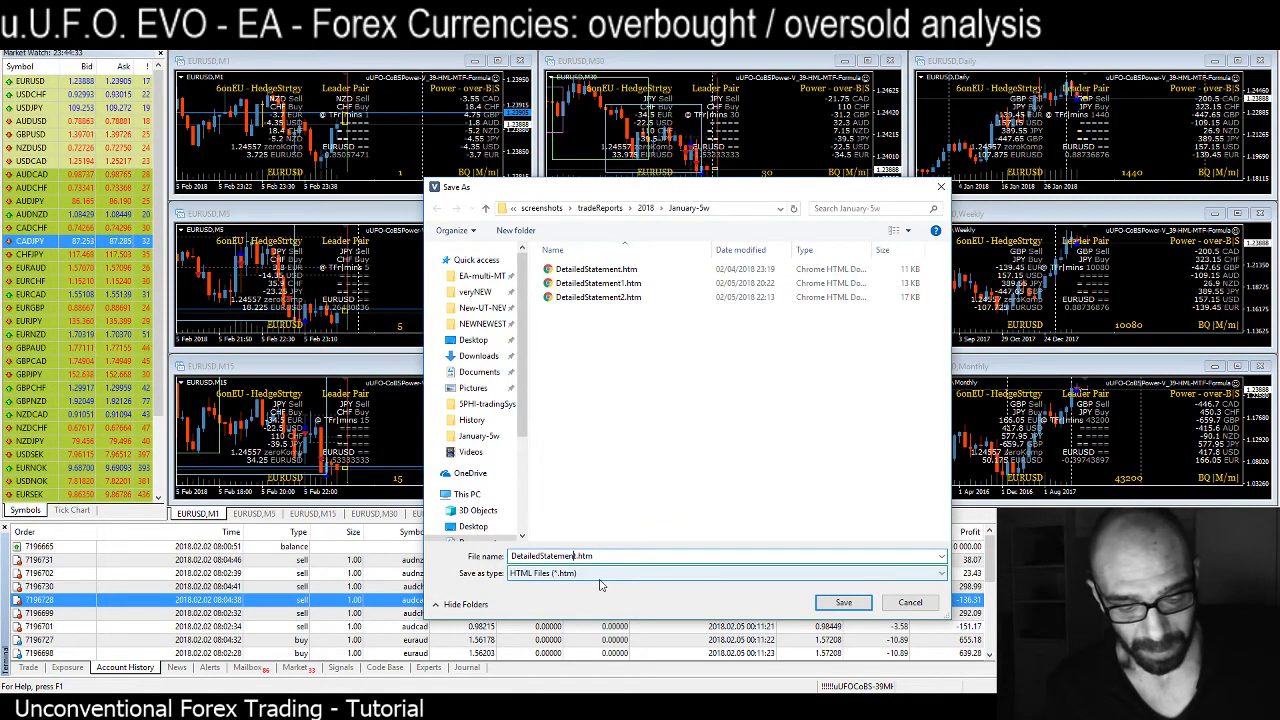
pyautogui.press('Return')
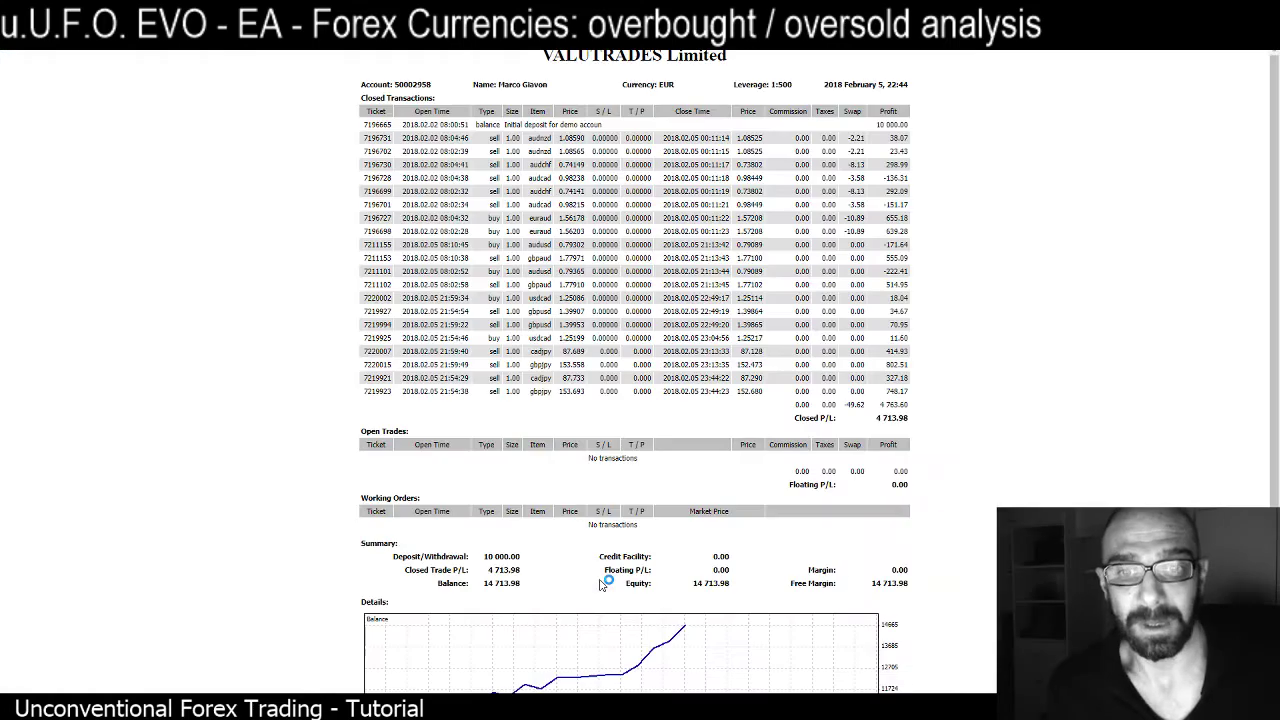
# Highlight the 4 713.98 Closed Trade P/L and review the 20 trades and balance curve.
pyautogui.scroll(-2, 710, 495)
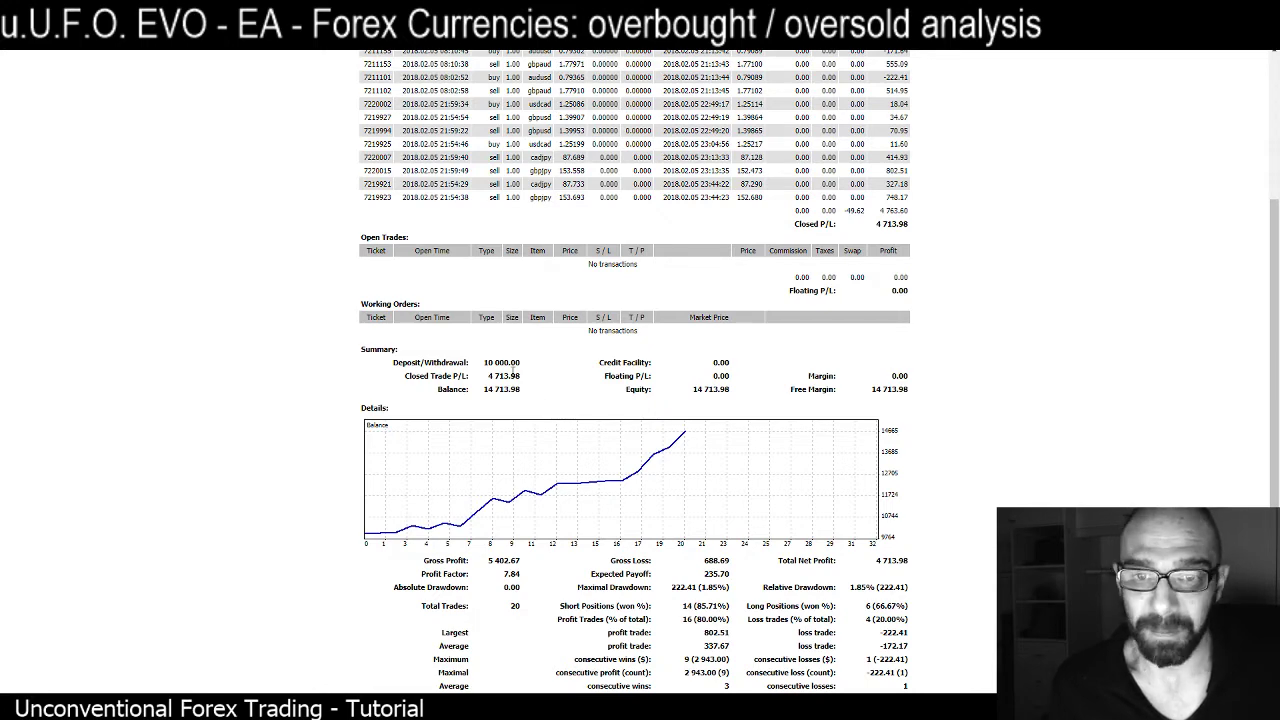
pyautogui.moveTo(520, 376); pyautogui.dragTo(498, 377)
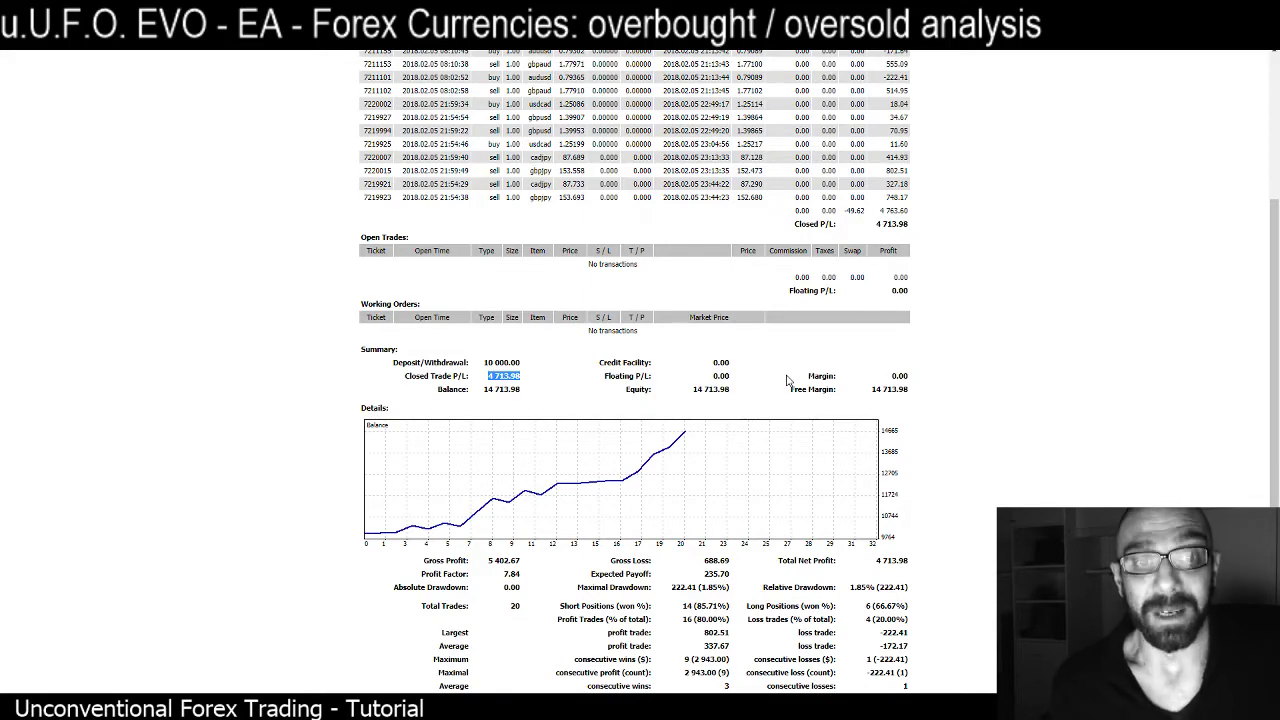
pyautogui.scroll(3, 973, 293)
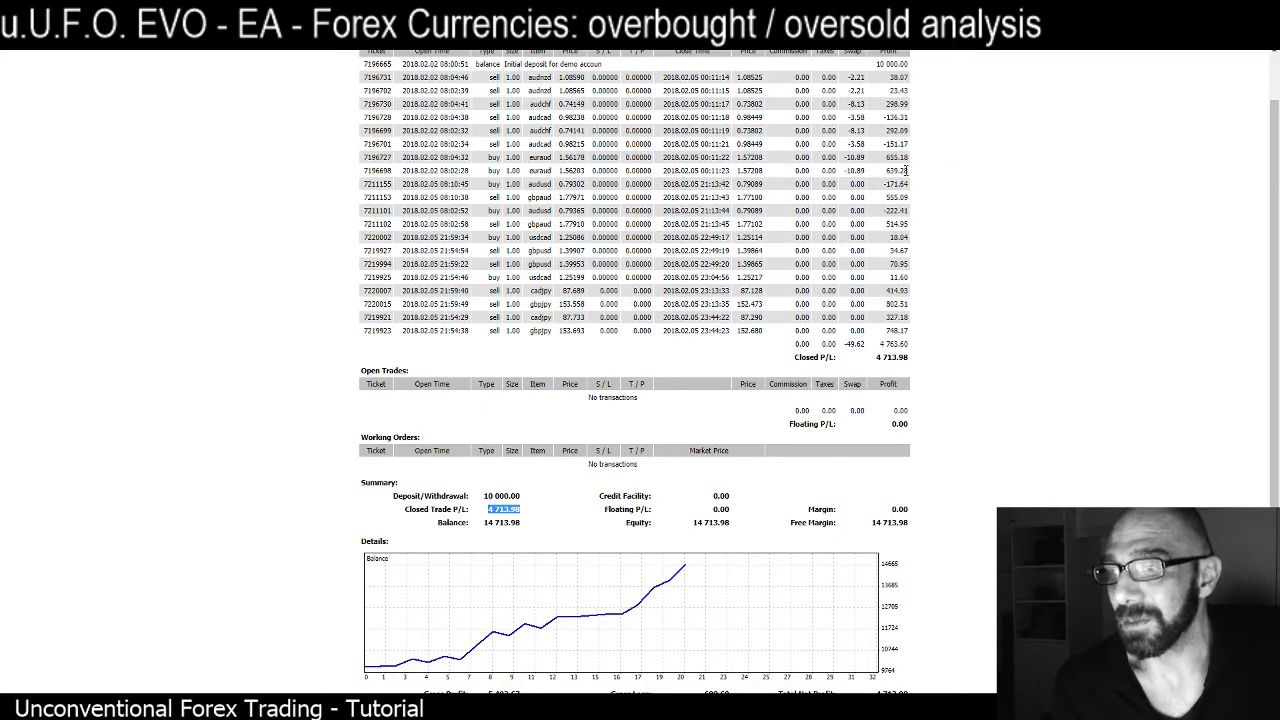
pyautogui.scroll(2, 906, 170)
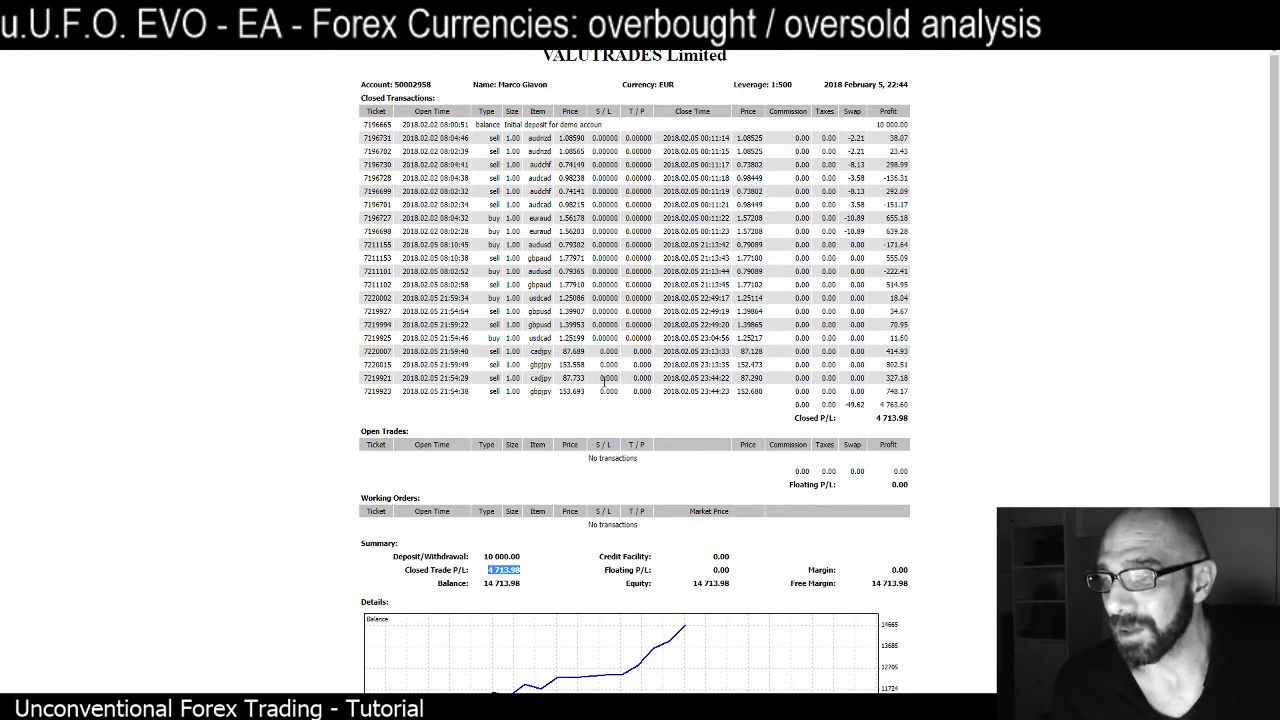
pyautogui.scroll(-3, 604, 380)
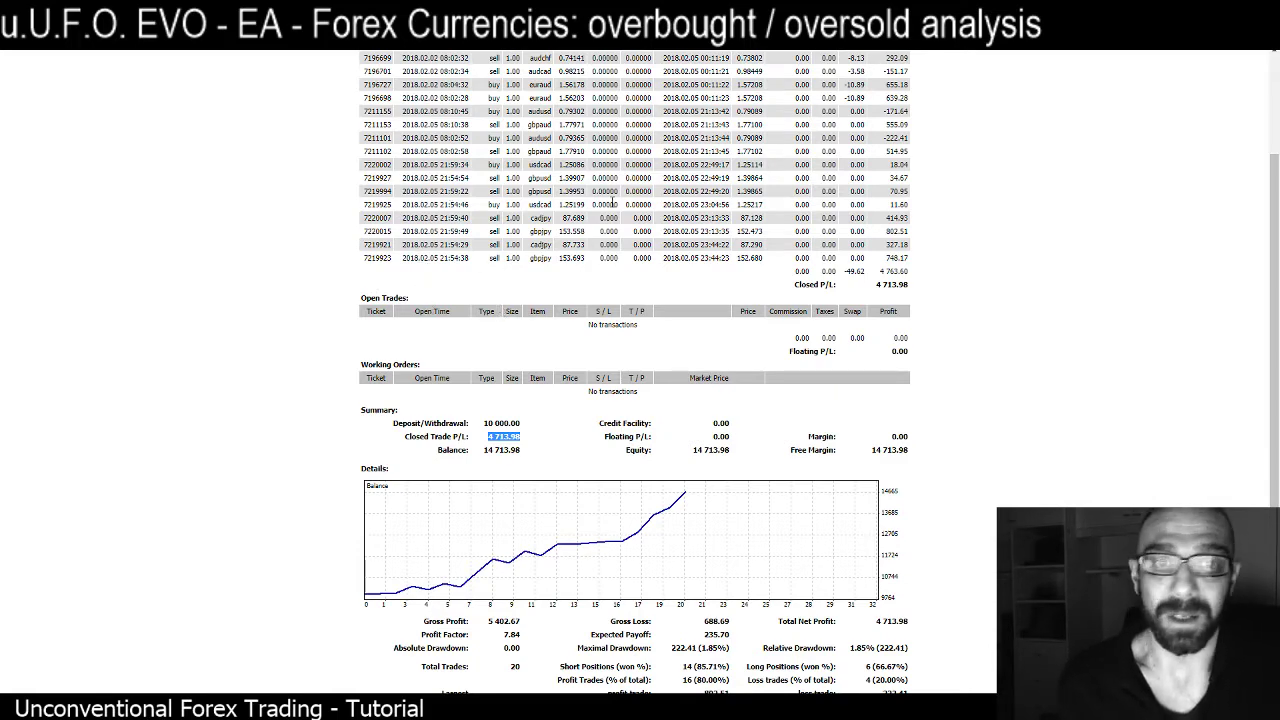
pyautogui.scroll(2, 645, 258)
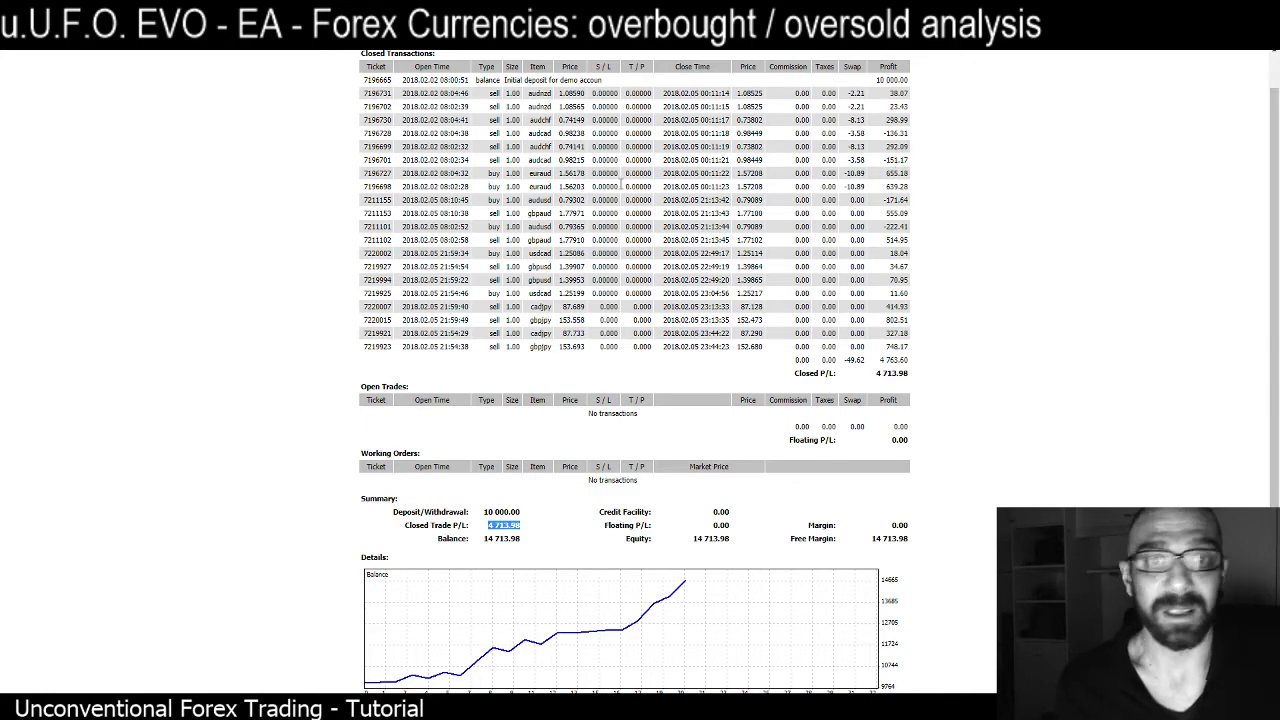
pyautogui.doubleClick(540, 160)
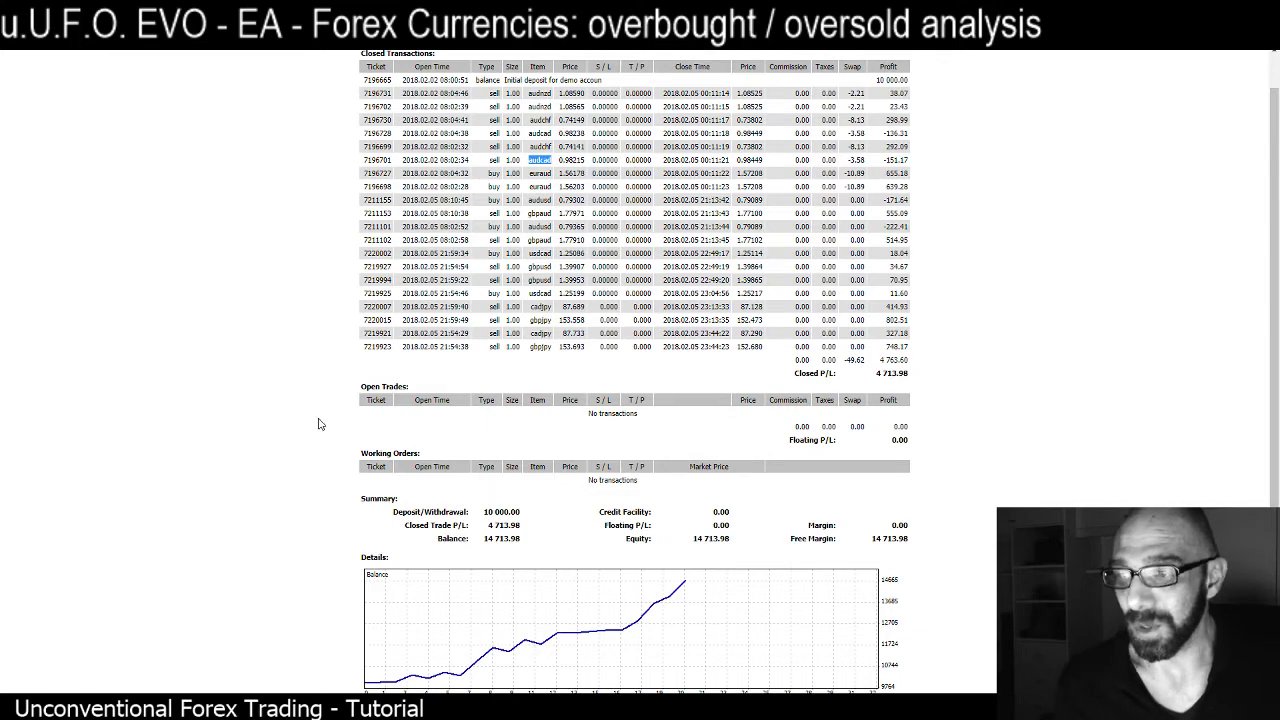
pyautogui.click(263, 379)
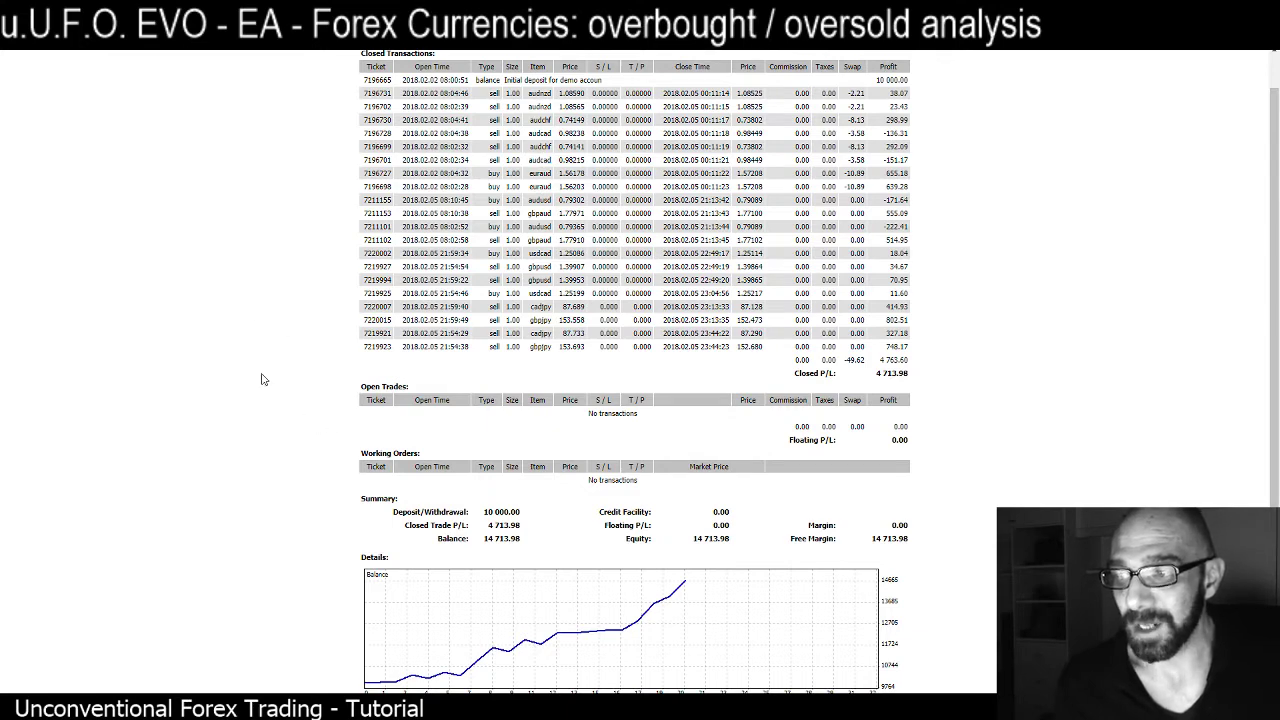
pyautogui.doubleClick(888, 160)
pyautogui.moveTo(912, 379); pyautogui.dragTo(869, 383)
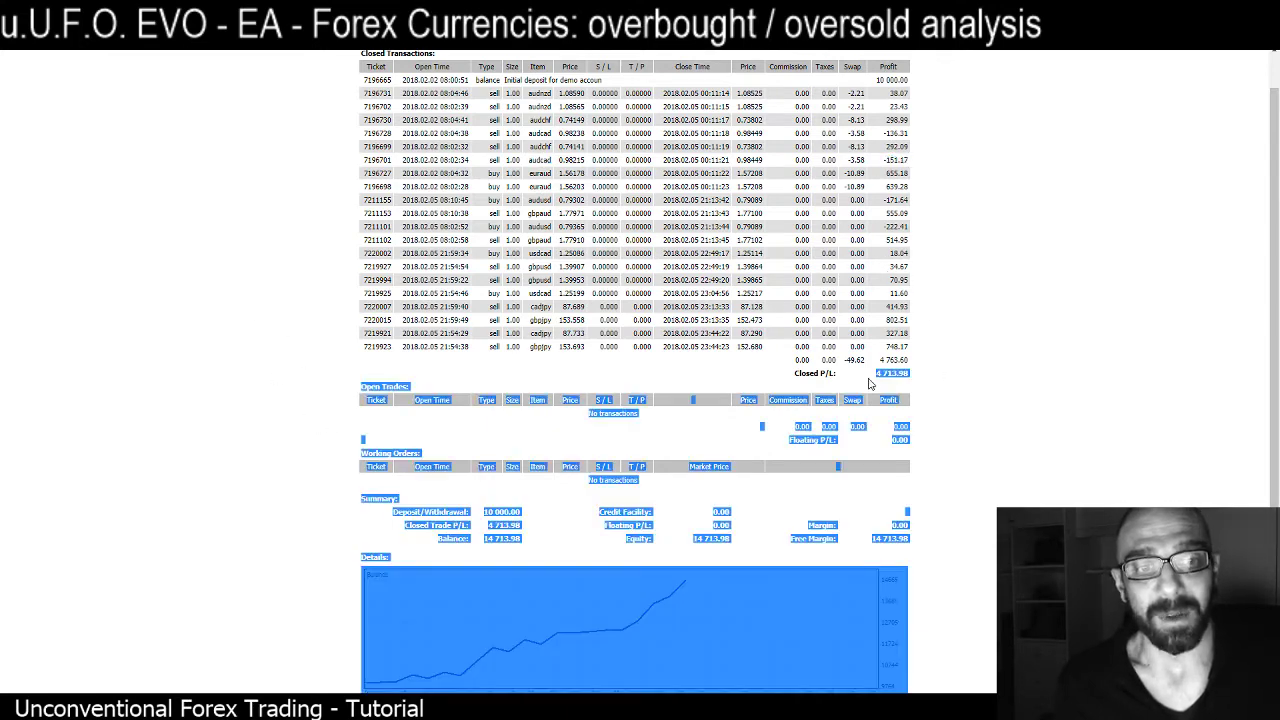
pyautogui.click(876, 385)
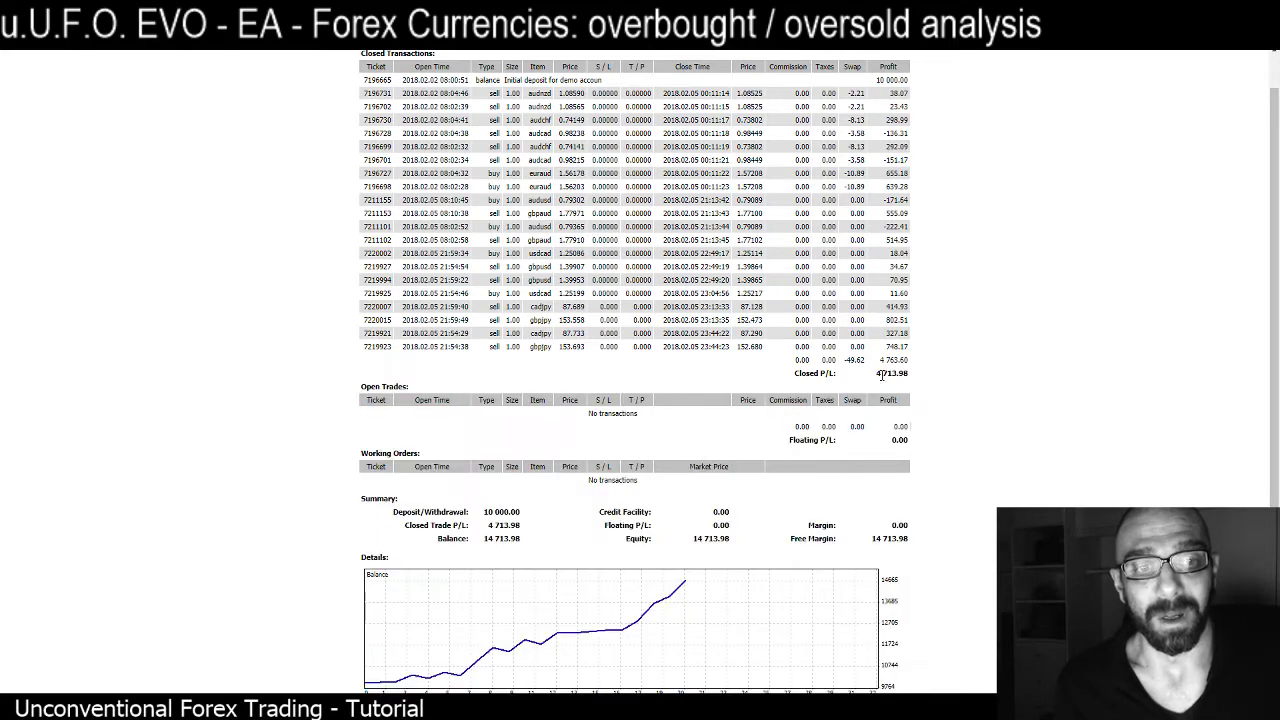
pyautogui.doubleClick(884, 371)
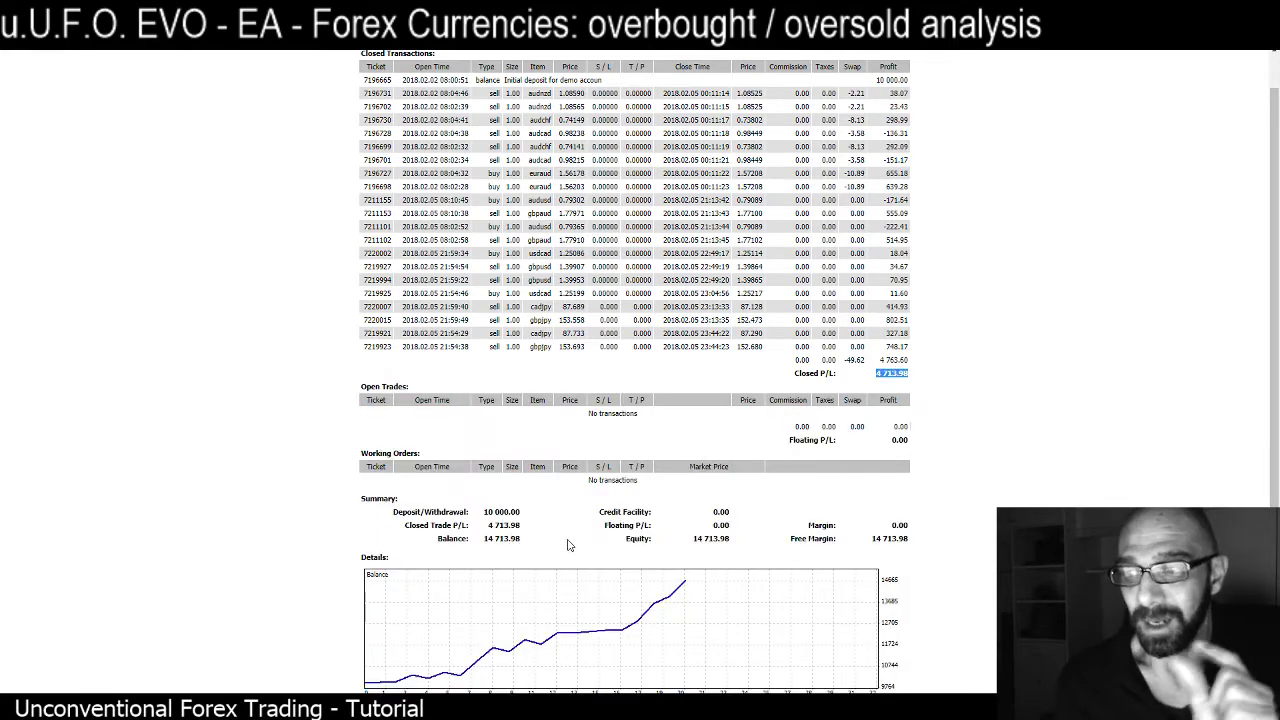
pyautogui.scroll(-3, 567, 545)
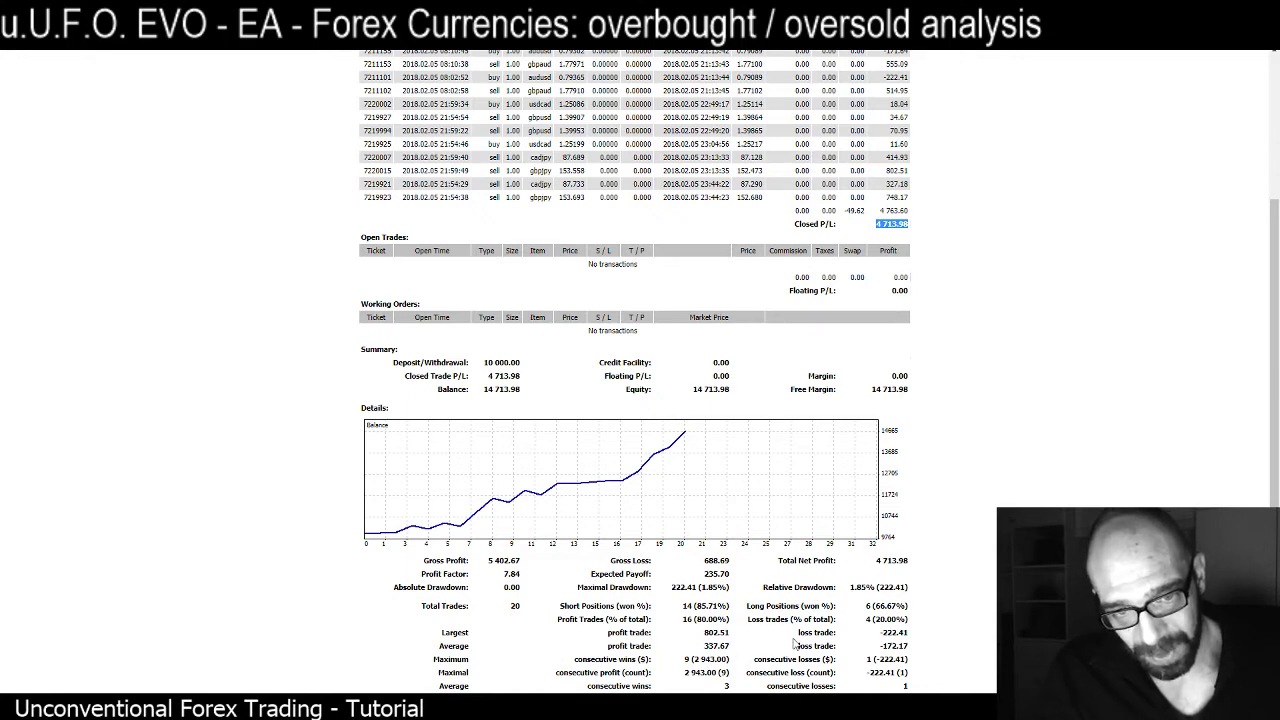
pyautogui.click(522, 609)
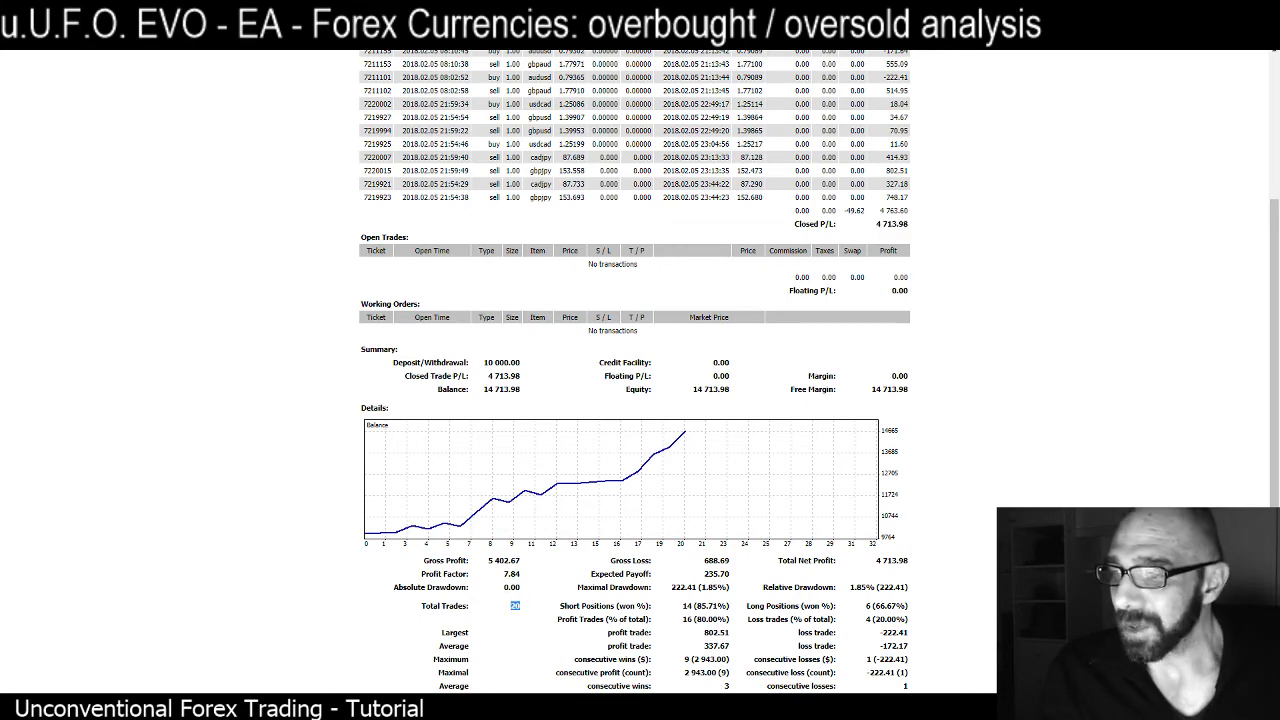
pyautogui.scroll(2, 549, 372)
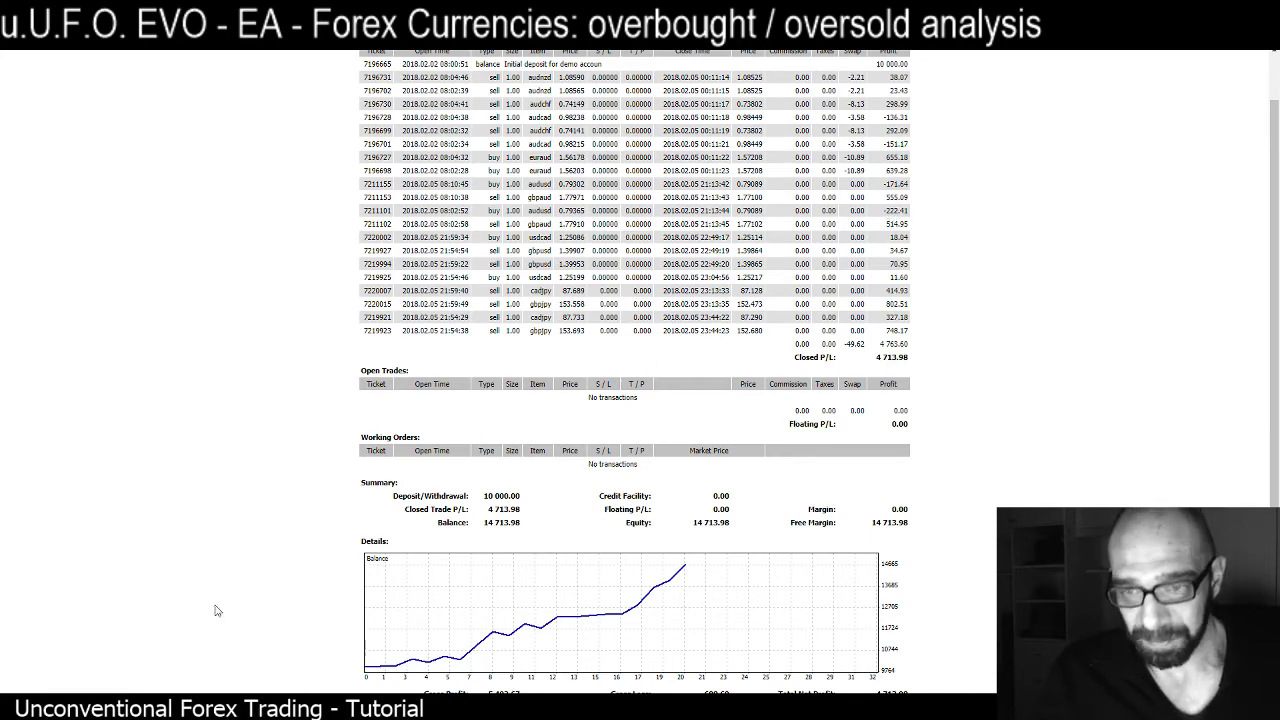
pyautogui.moveTo(113, 708)
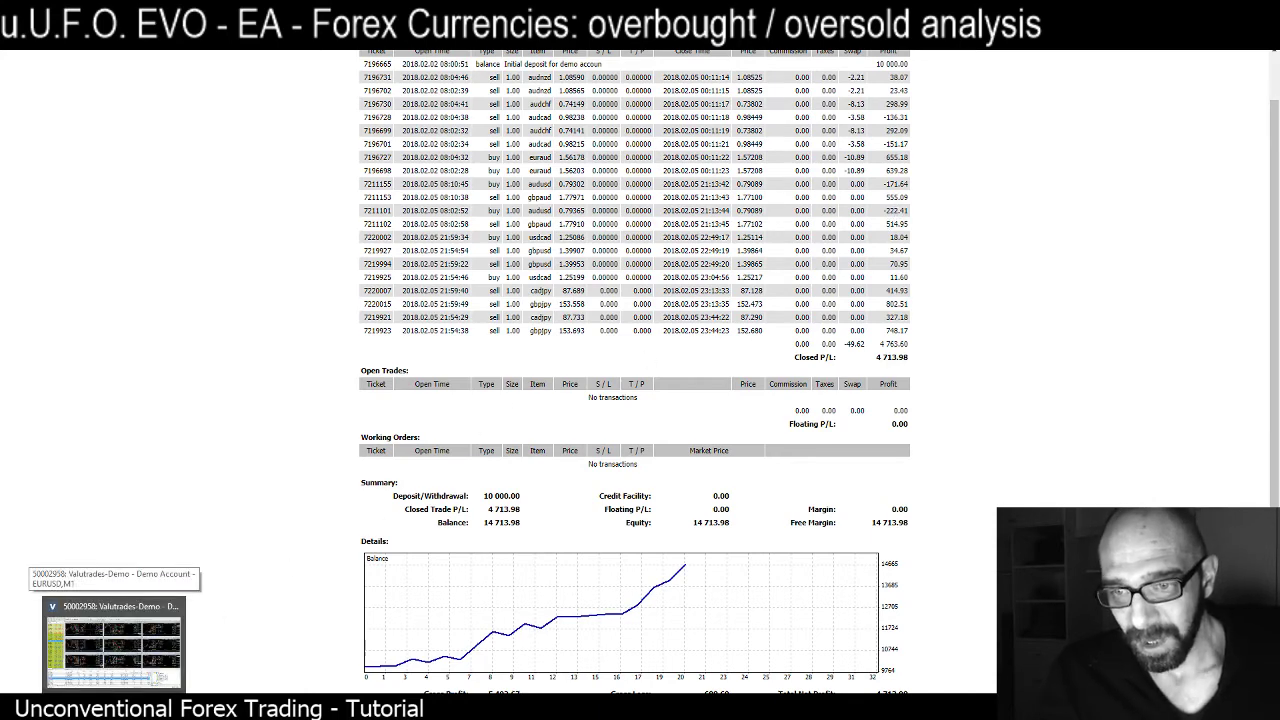
# Return to MetaTrader 4 and bring the CADJPY M5 chart to the front.
pyautogui.click(113, 640)
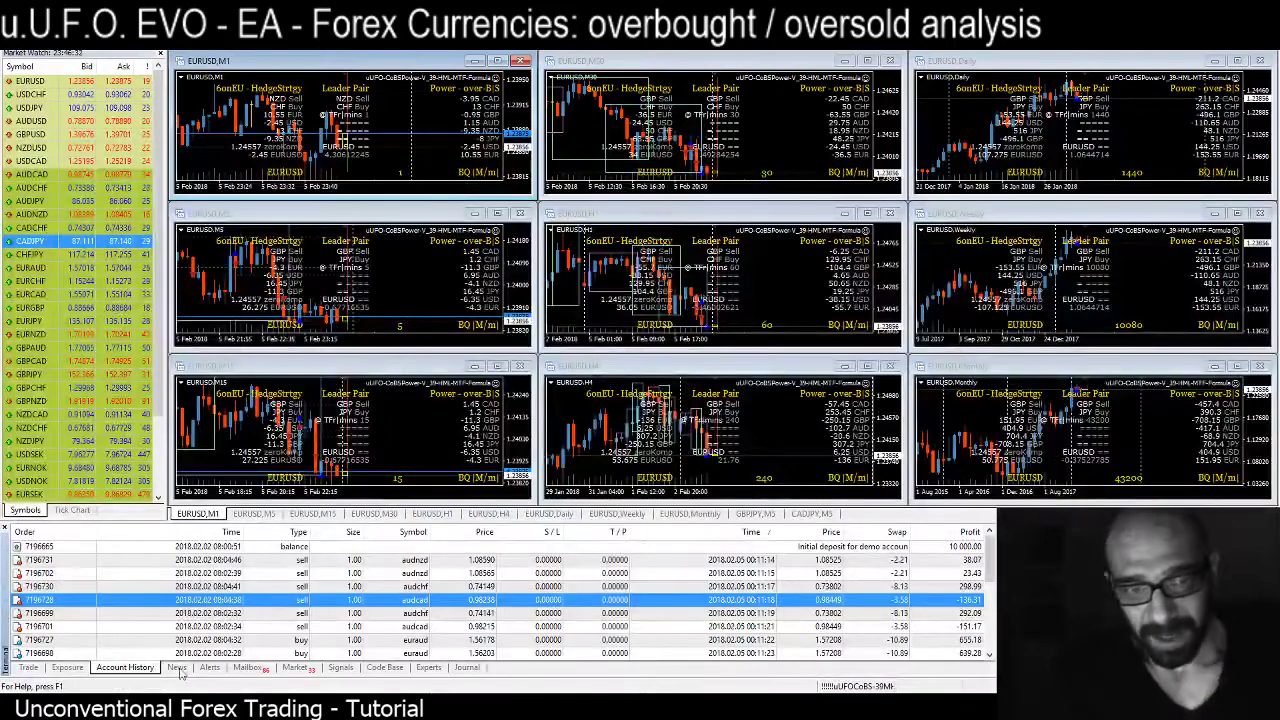
pyautogui.click(811, 513)
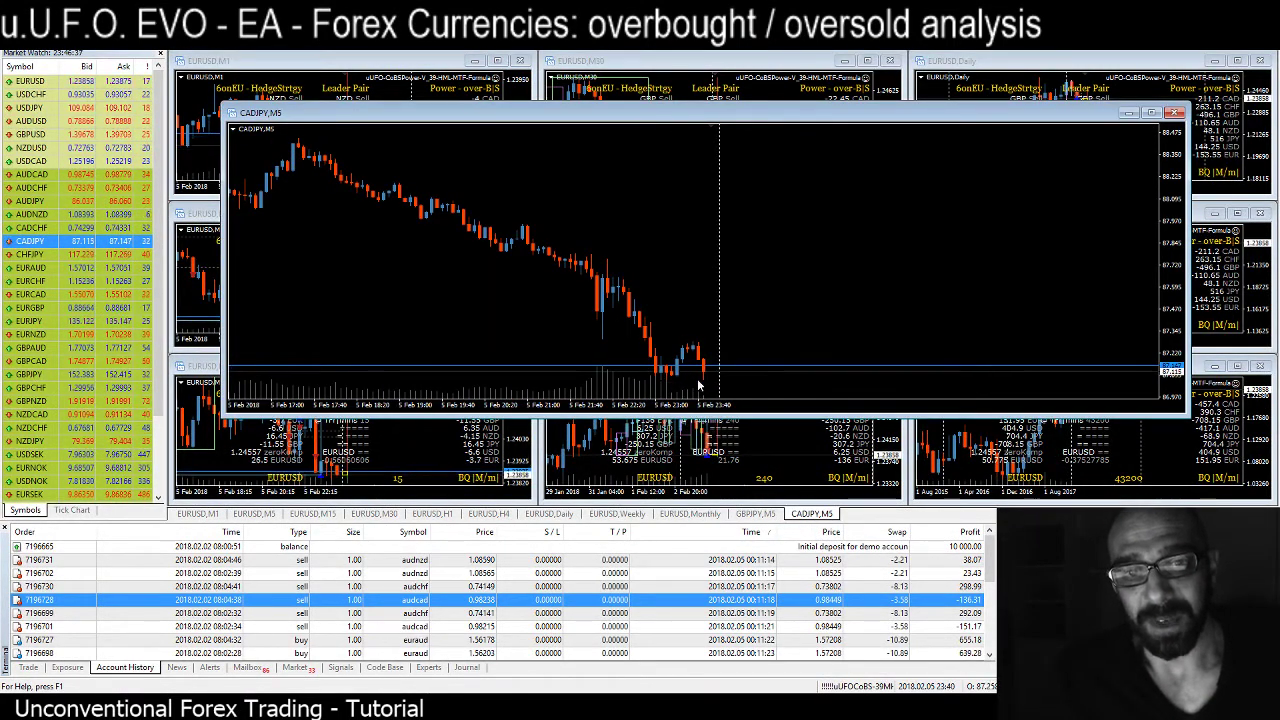
# Zoom in on the latest GBPJPY M5 candles and confirm no open trades remain at 14 713.98 balance.
pyautogui.click(758, 514)
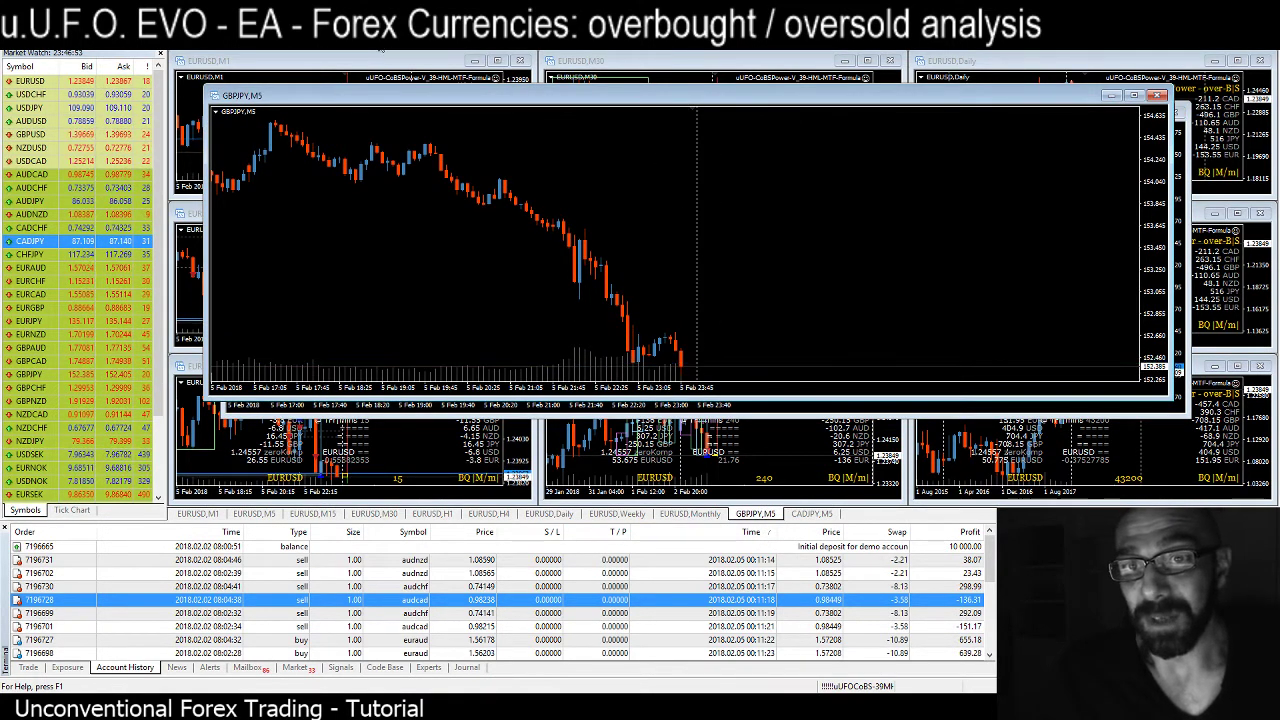
pyautogui.press('+')
pyautogui.press('+')
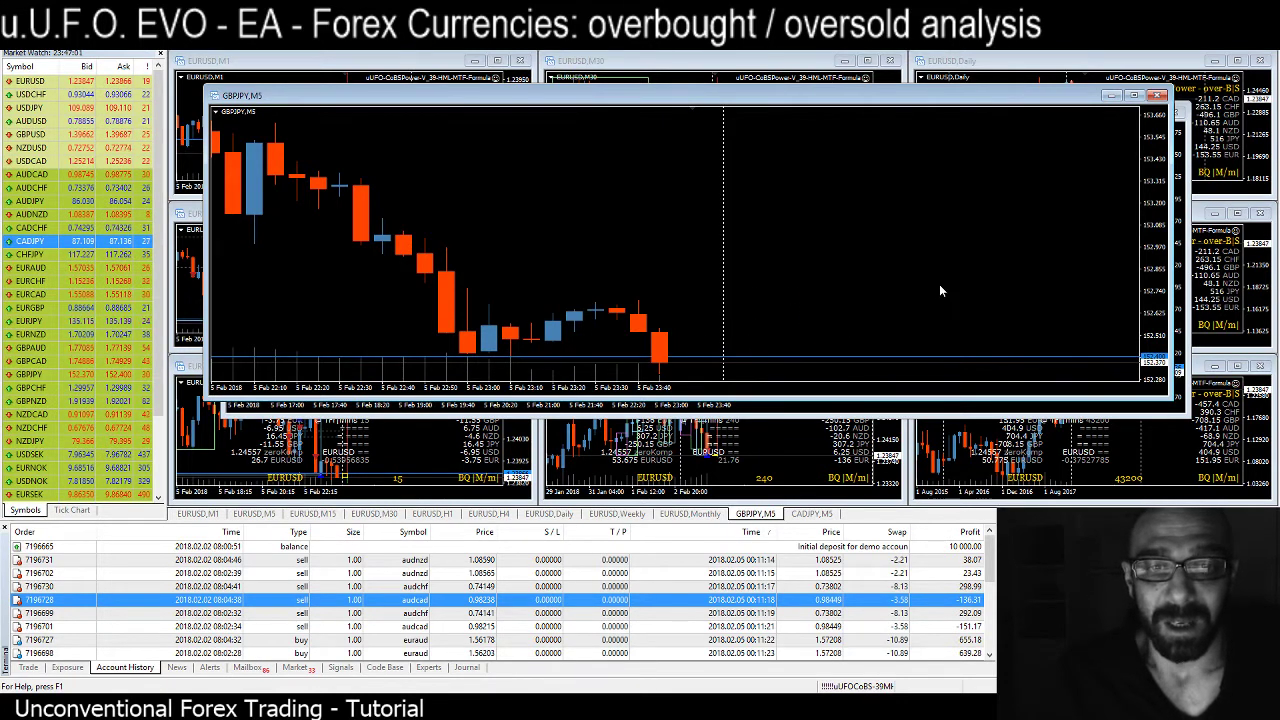
pyautogui.click(30, 668)
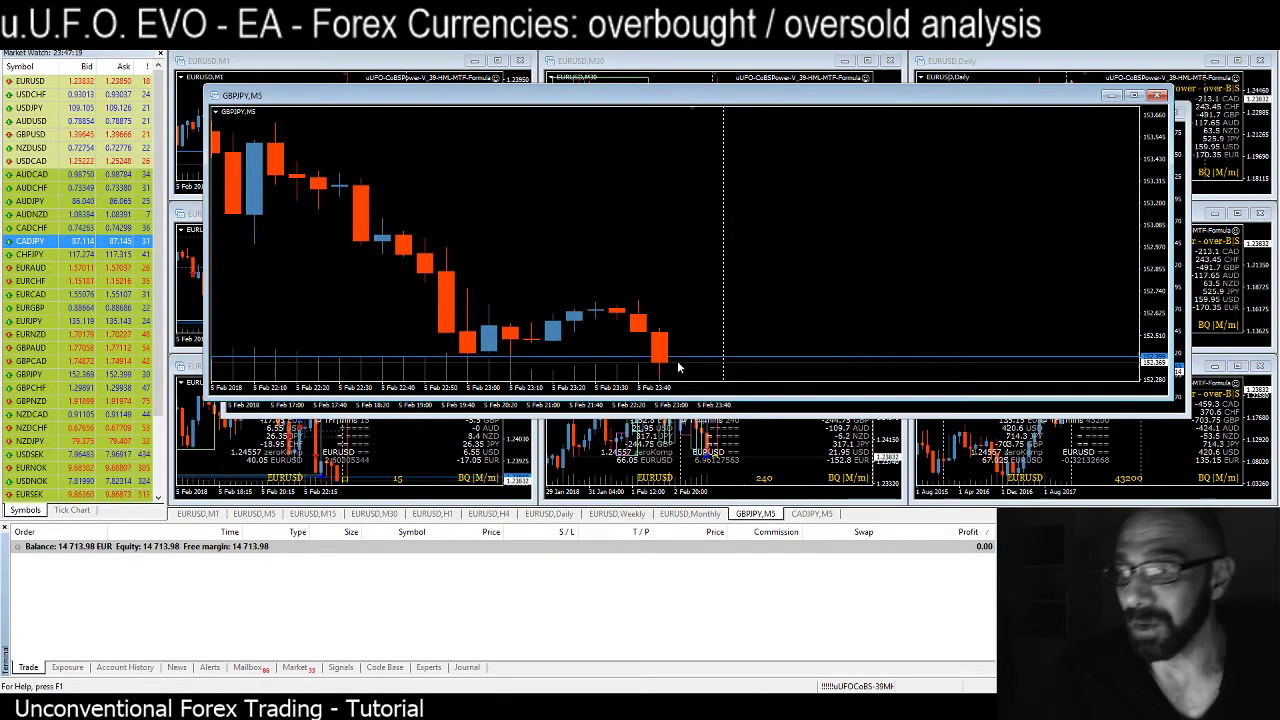
# Bring the browser's detailed statement back on screen, showing balance 14 713.98 and no open trades.
pyautogui.moveTo(669, 354)
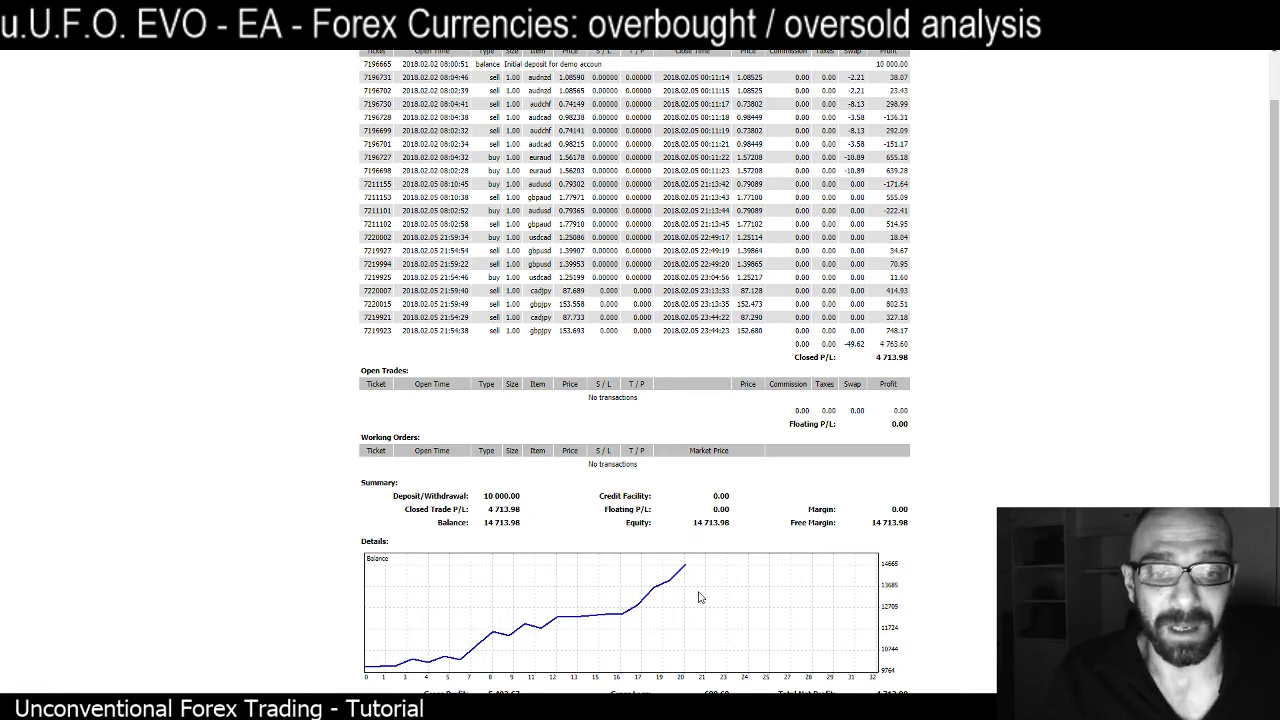
# Review the statement's header, balance curve and statistics, then return to the MT4 GBPJPY M5 chart.
pyautogui.scroll(-2, 700, 597)
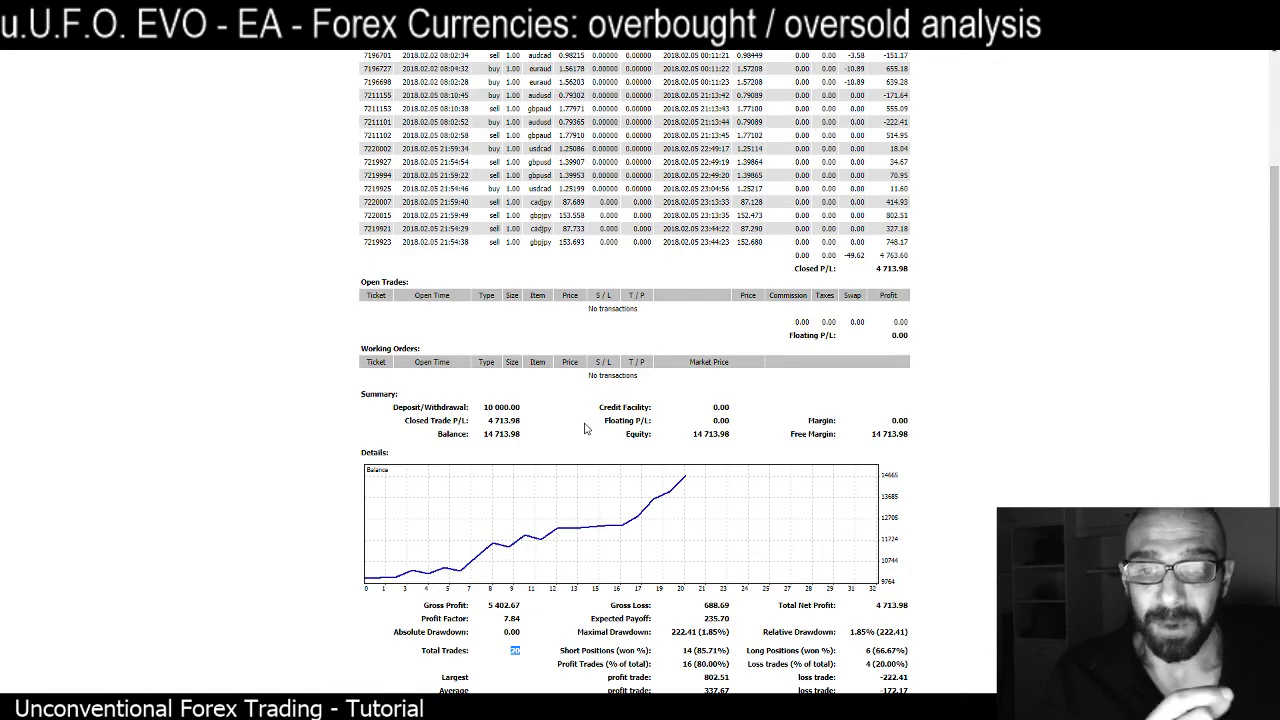
pyautogui.scroll(3, 582, 420)
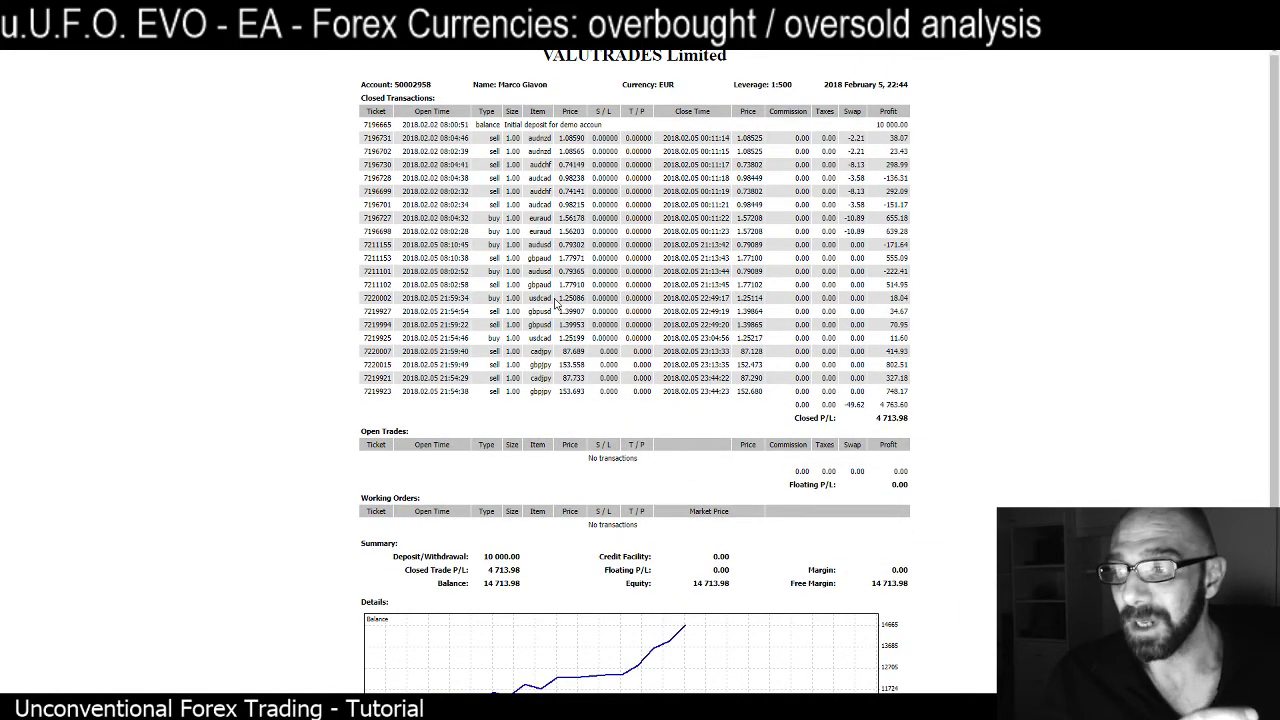
pyautogui.scroll(-3, 556, 304)
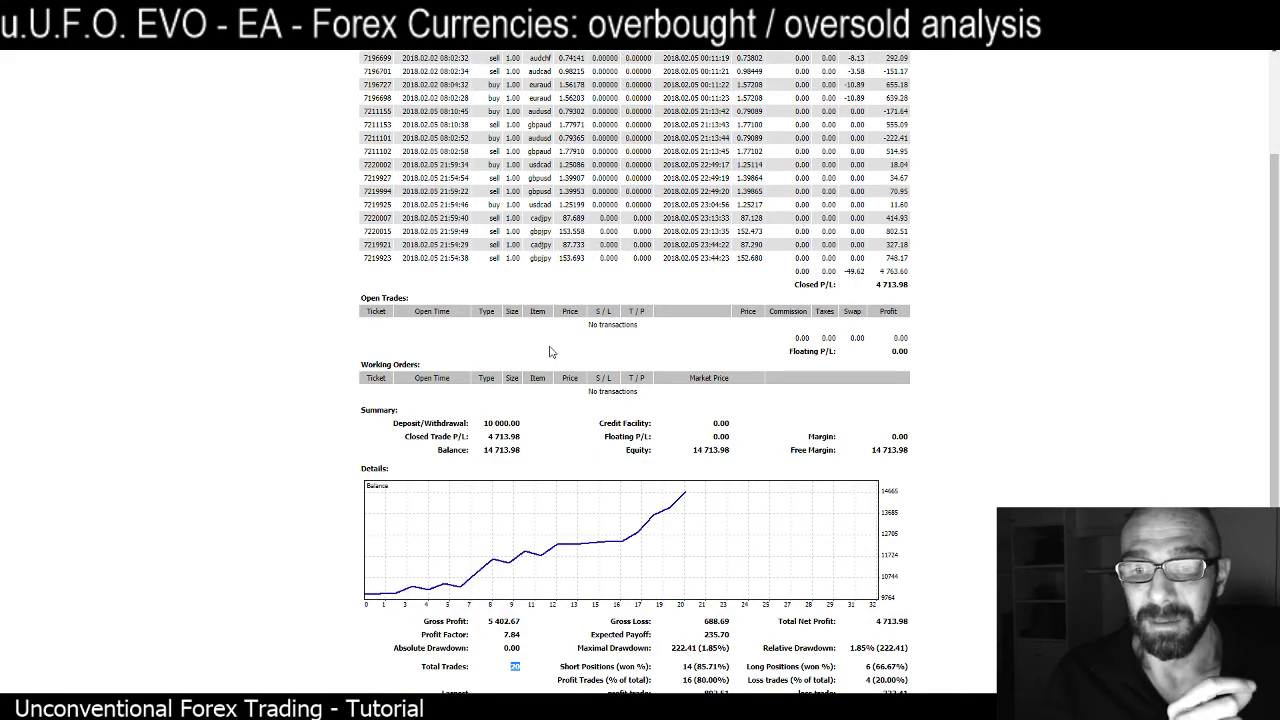
pyautogui.scroll(-1, 551, 355)
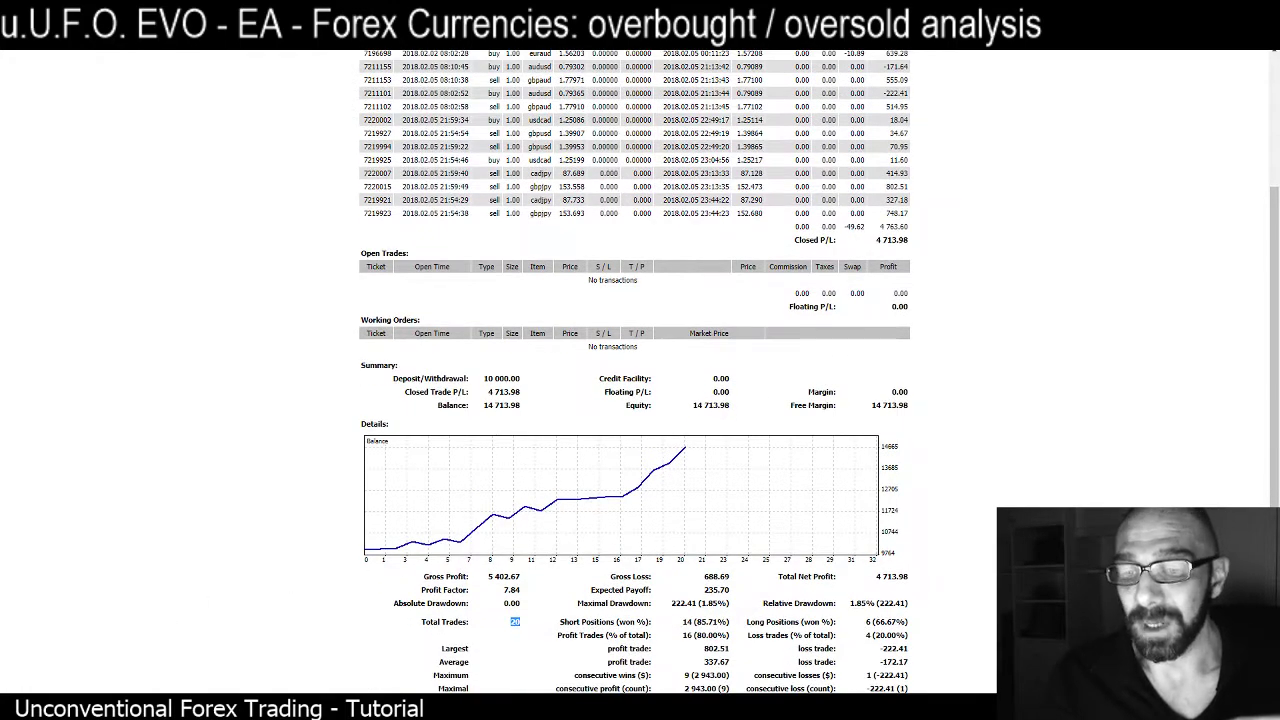
pyautogui.hotkey('alt', 'Tab')
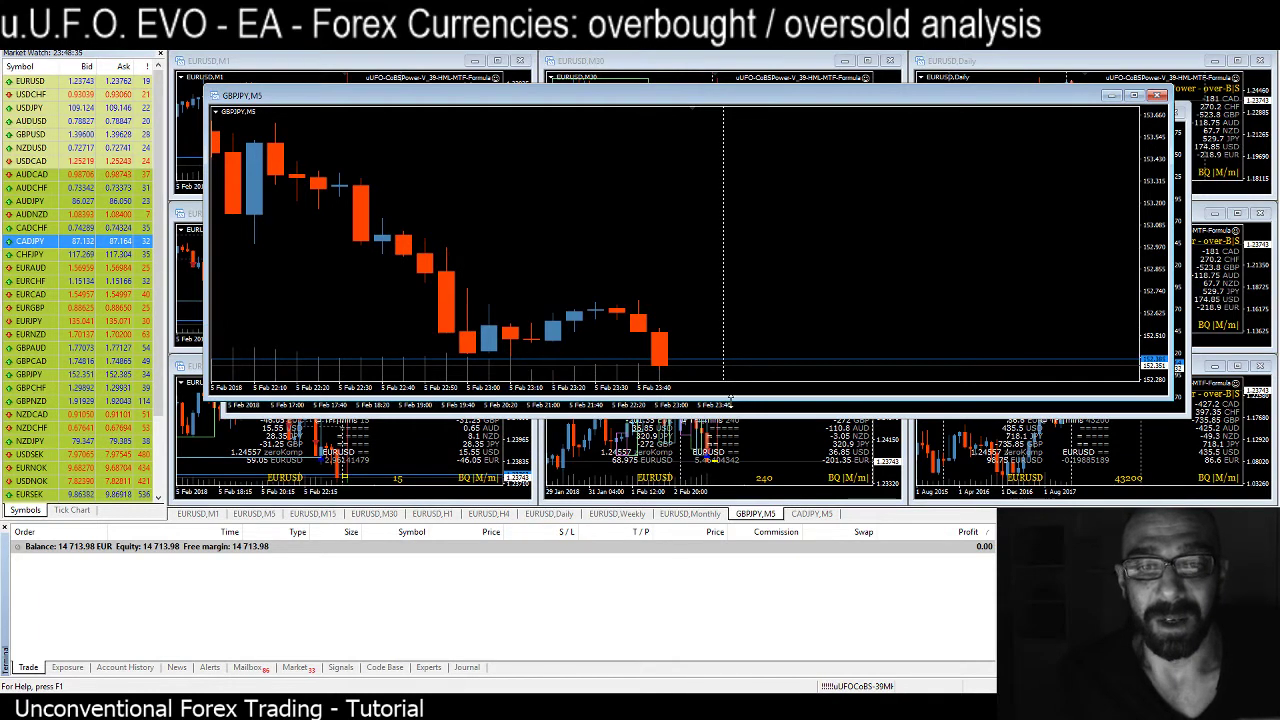
# Minimise the GBPJPY M5 and CADJPY M5 charts to reveal the nine-chart EURUSD grid.
pyautogui.click(1111, 96)
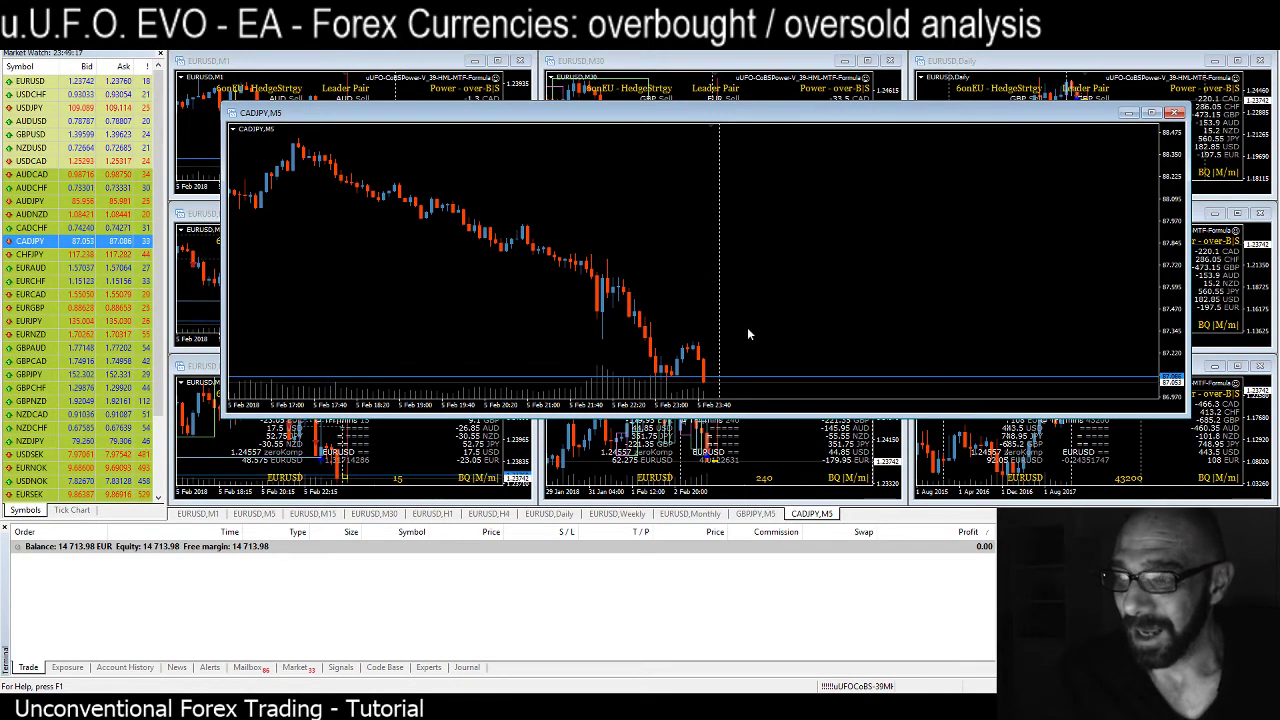
pyautogui.click(1128, 112)
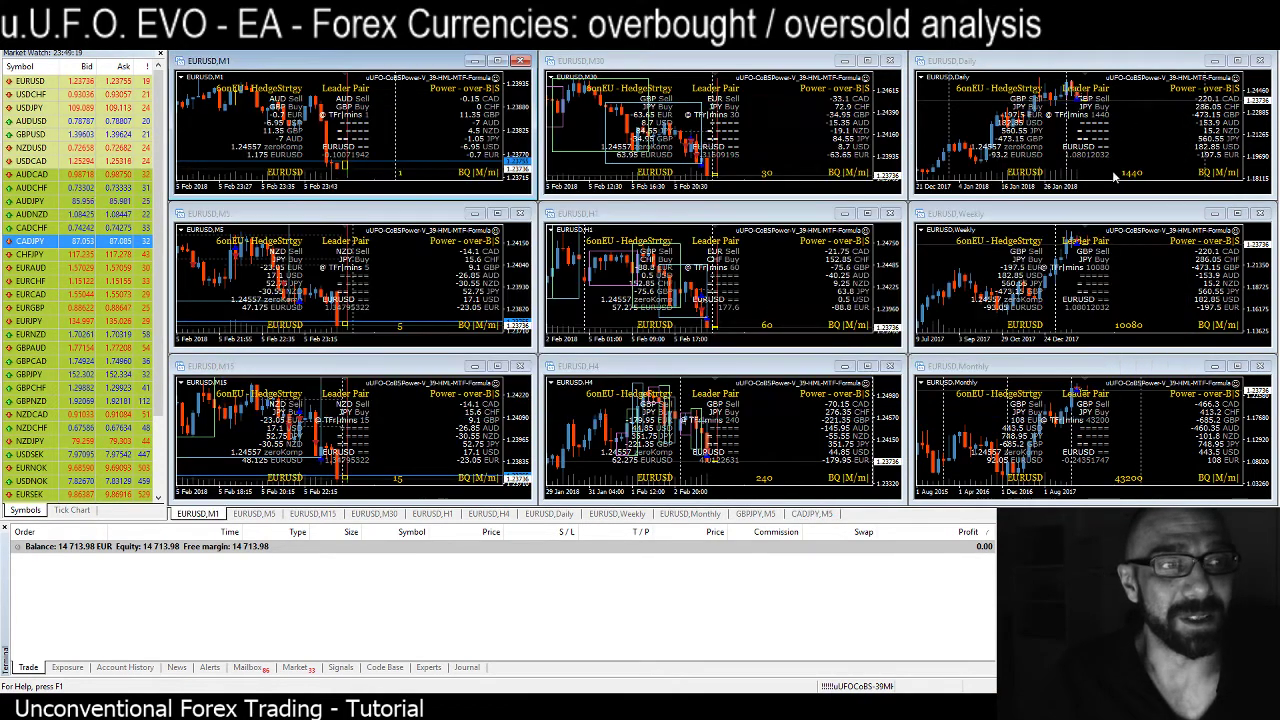